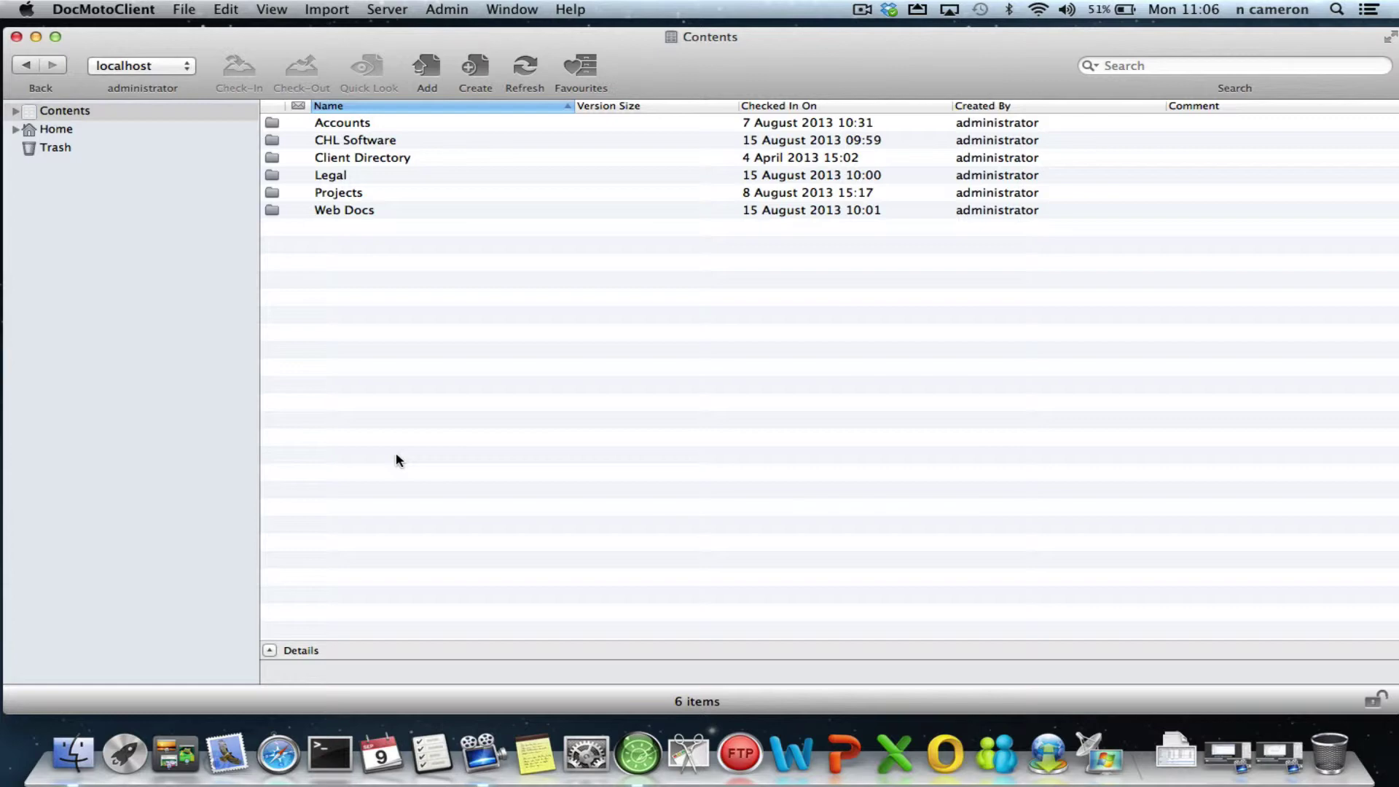
Expand Contents, Client Directory, A – D and both client folders, then list Client Directory's contents
left_click(16, 111)
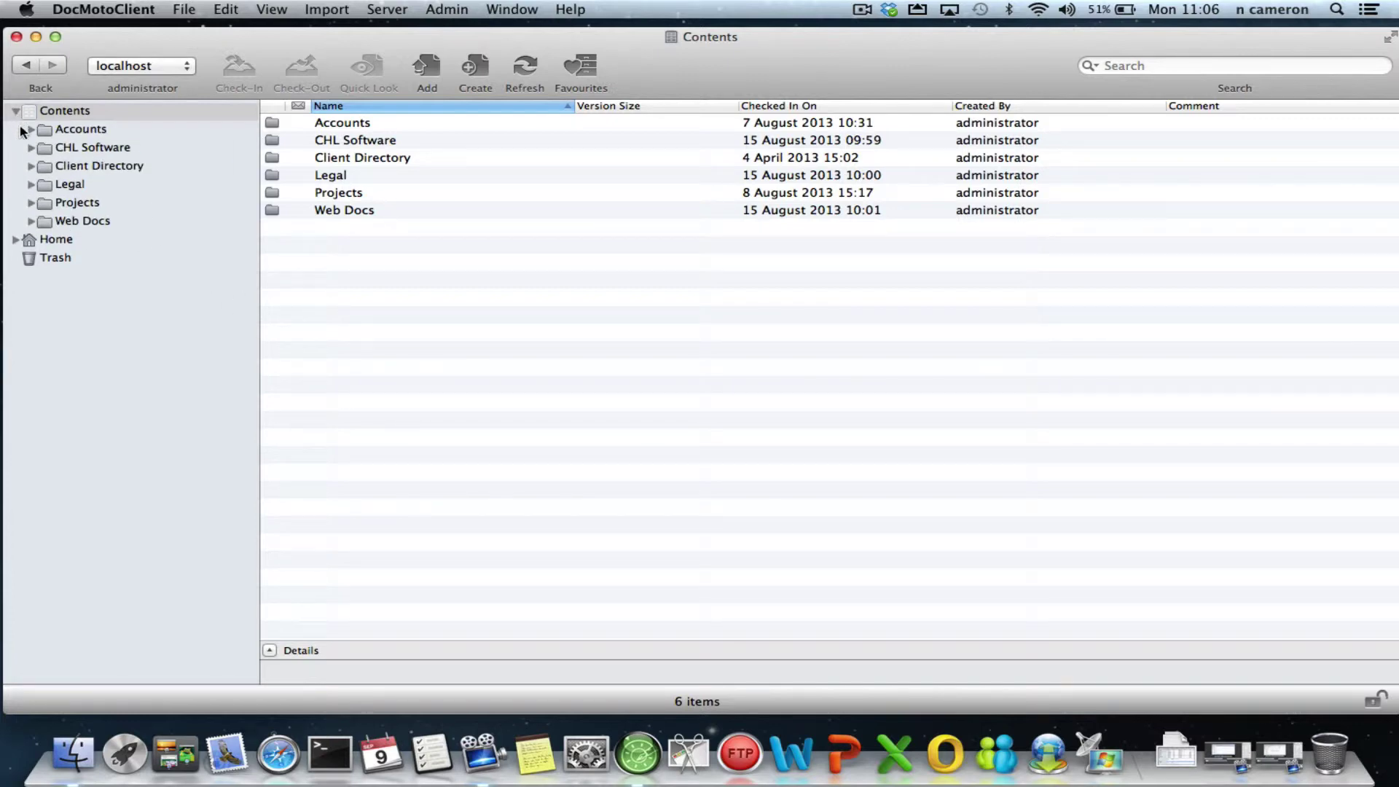
left_click(82, 170)
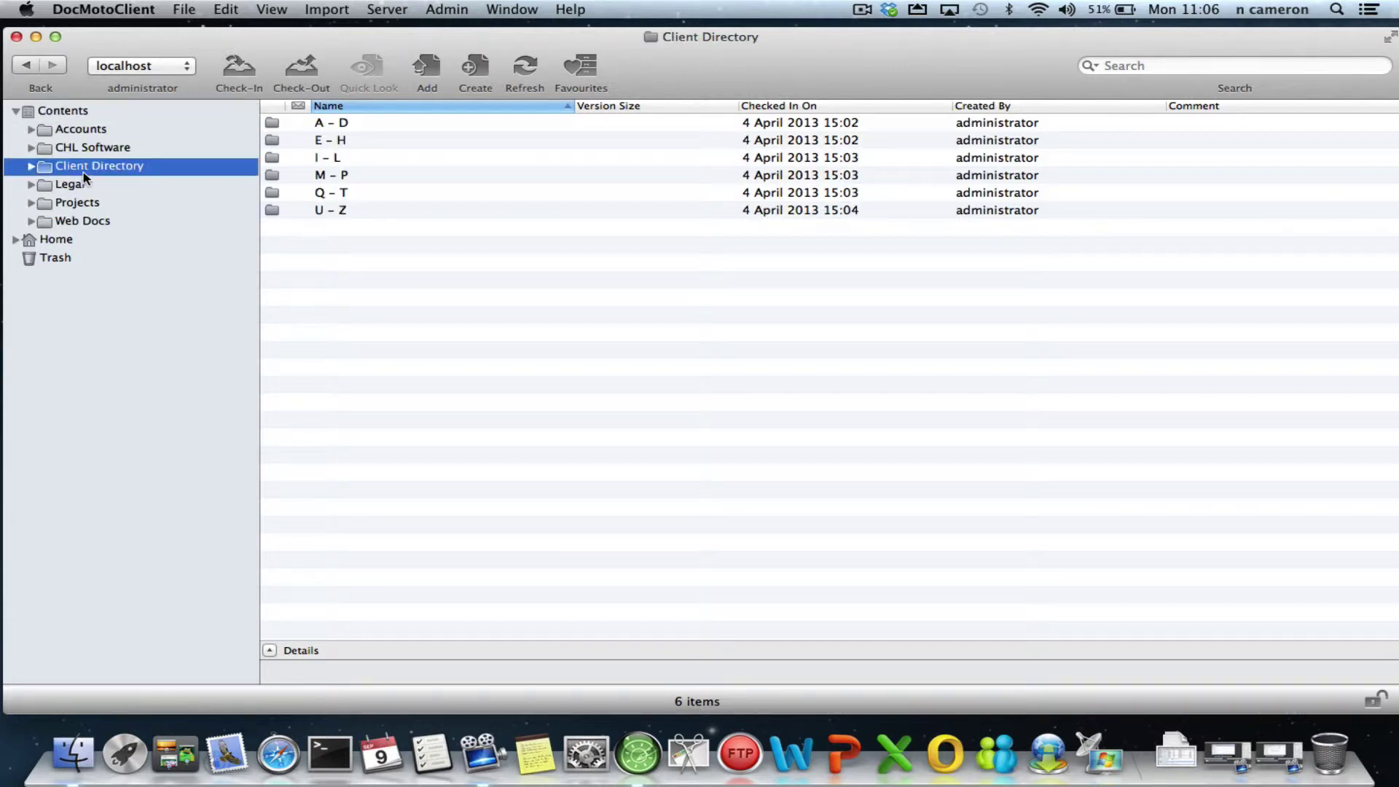
left_click(32, 167)
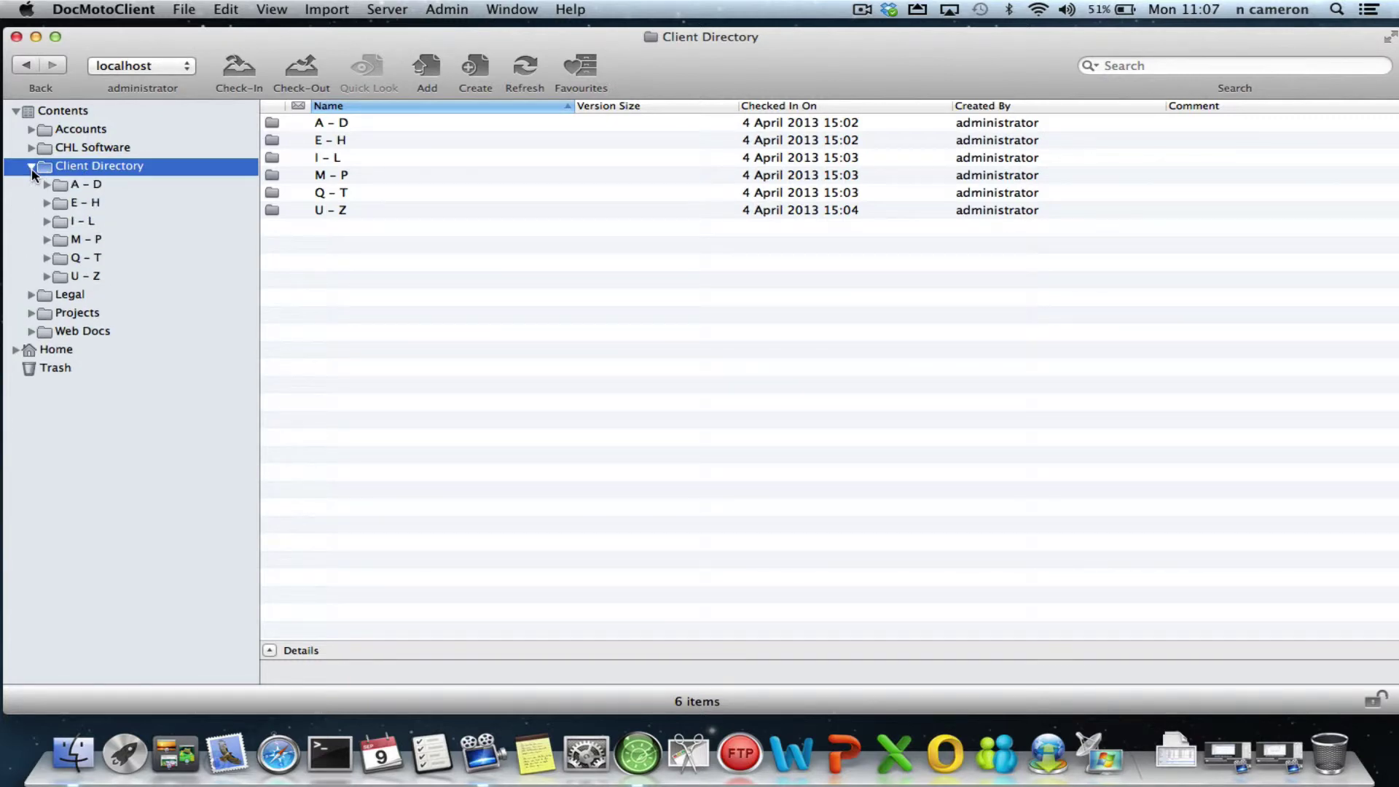
left_click(69, 187)
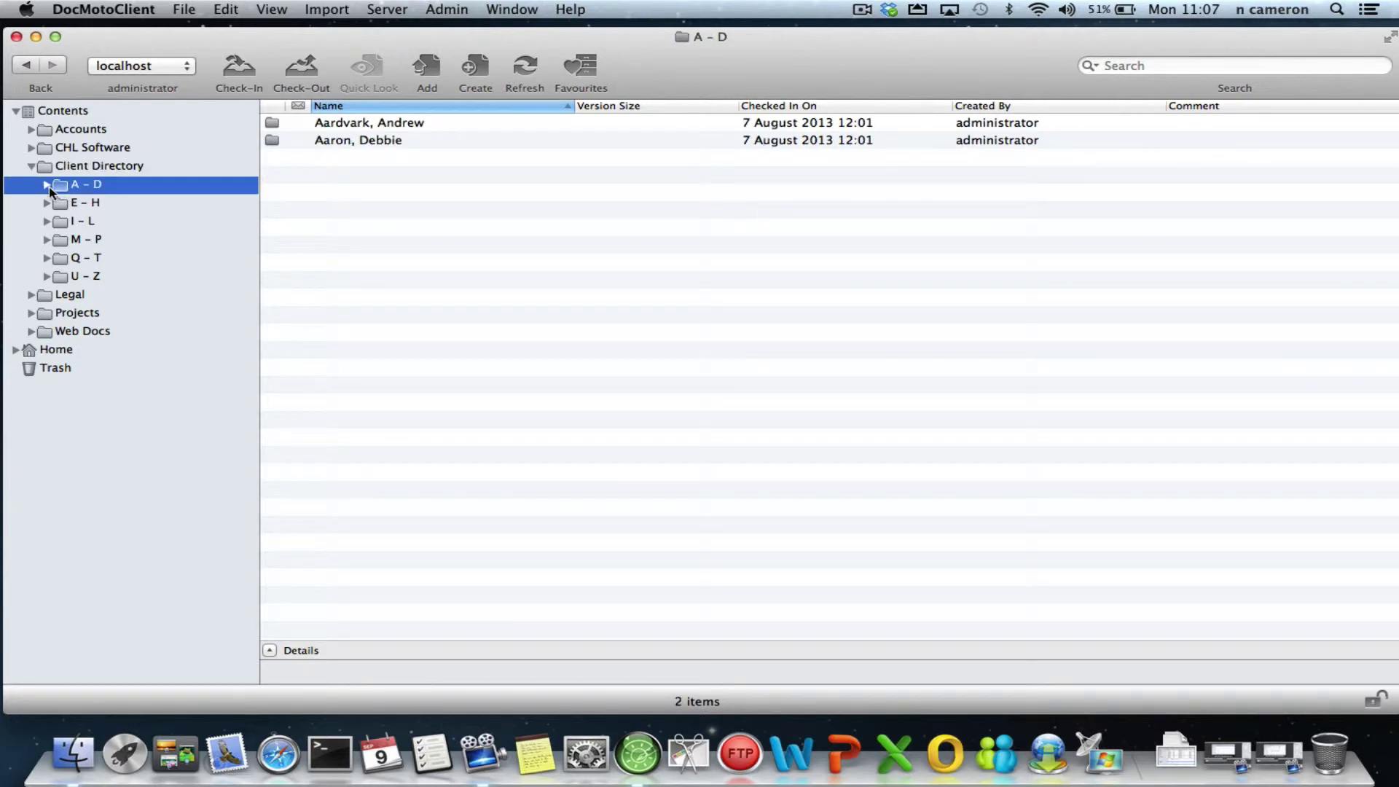
left_click(46, 186)
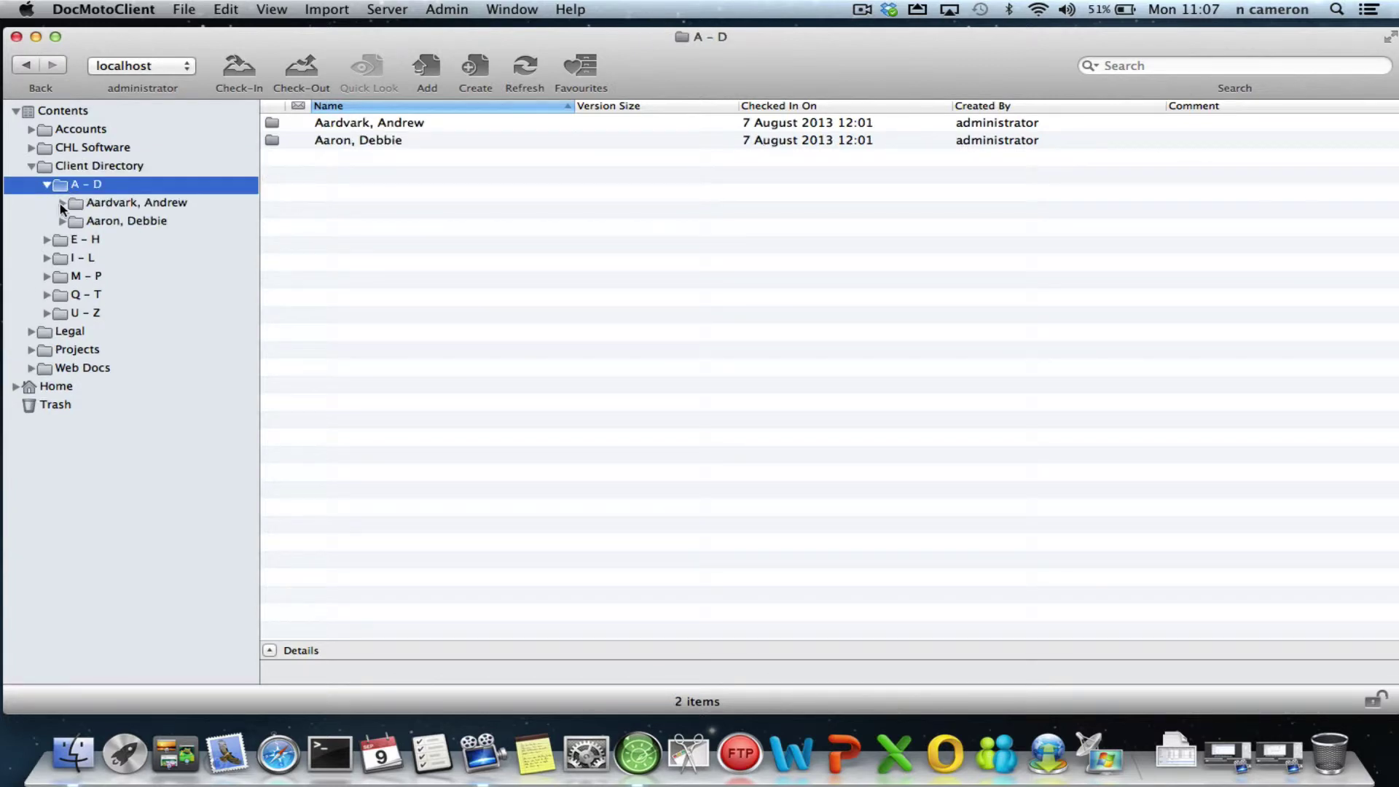
left_click(62, 204)
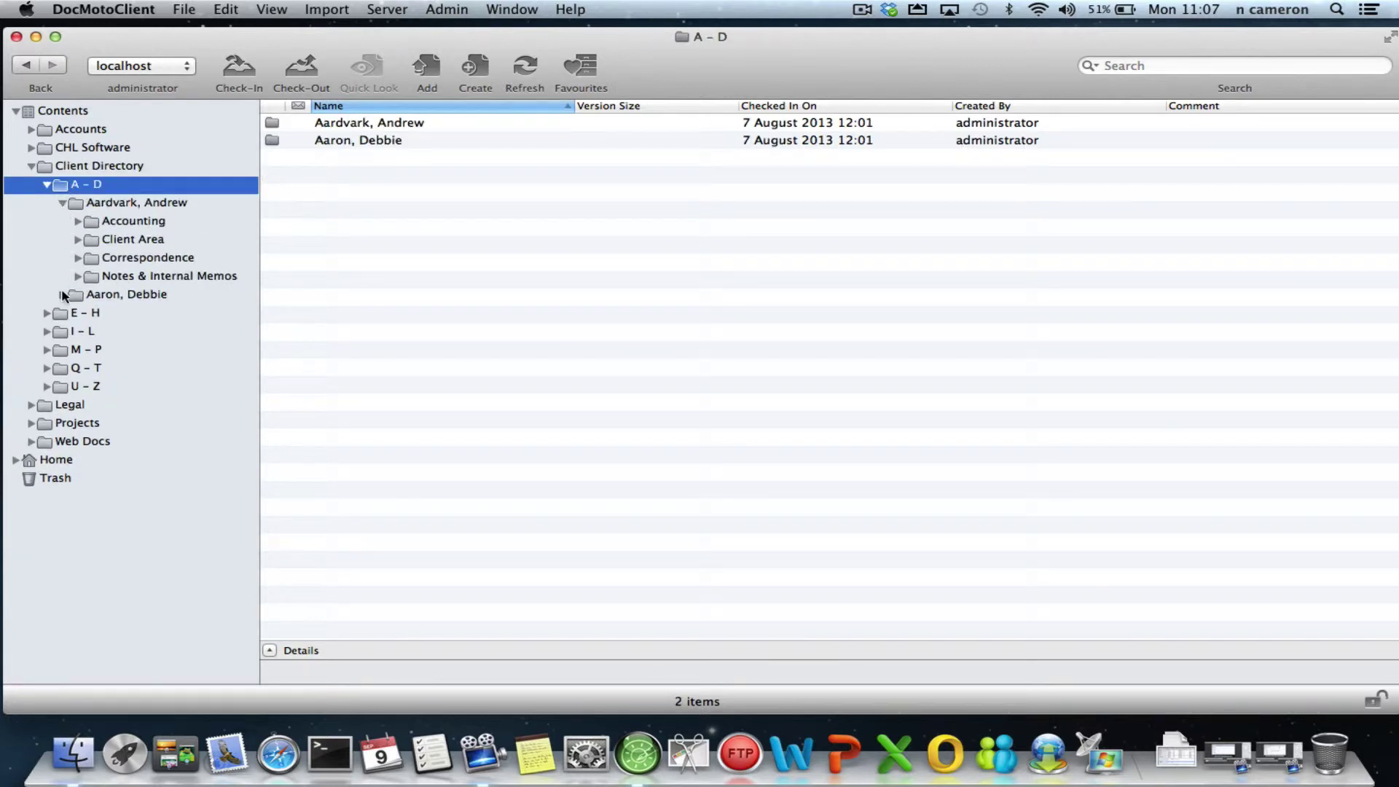
left_click(61, 294)
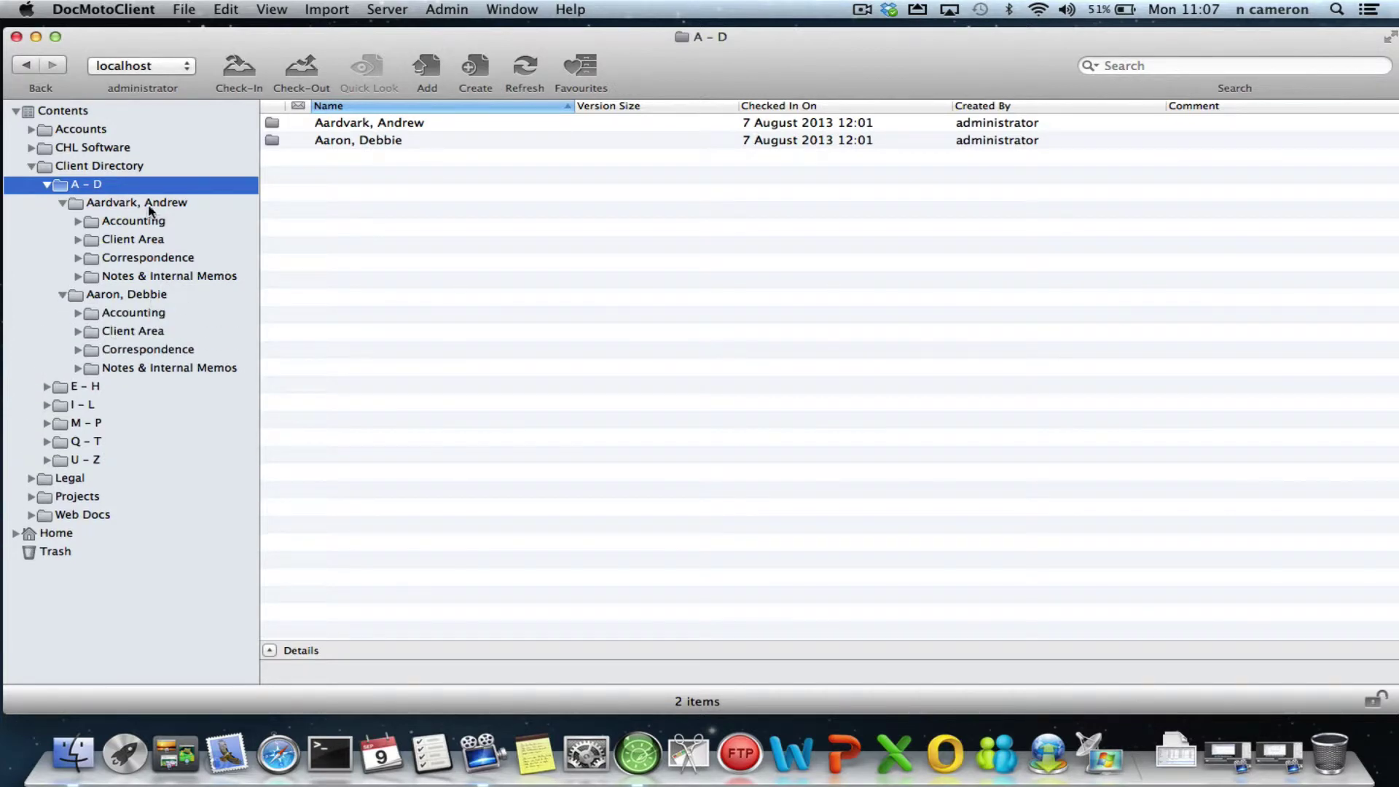
left_click(157, 167)
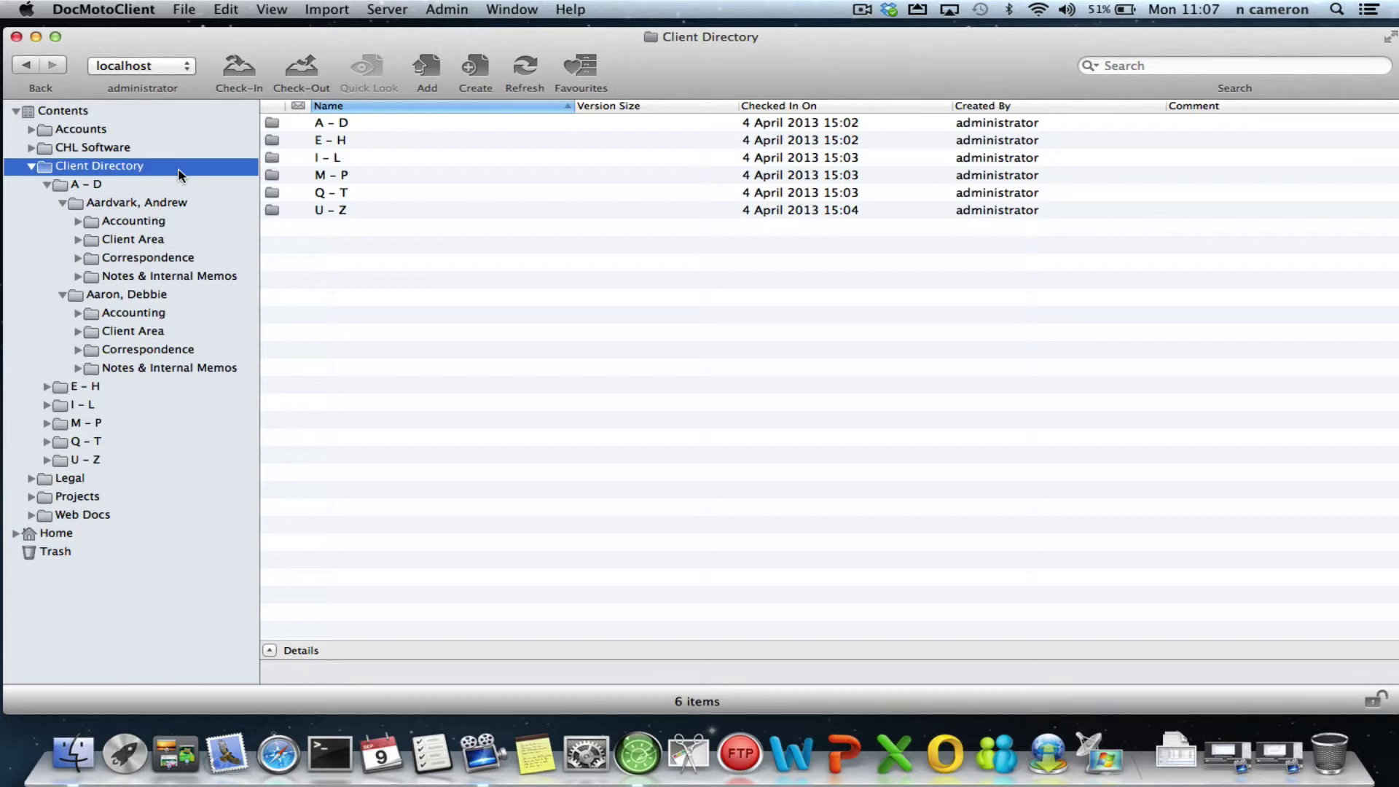
right_click(180, 175)
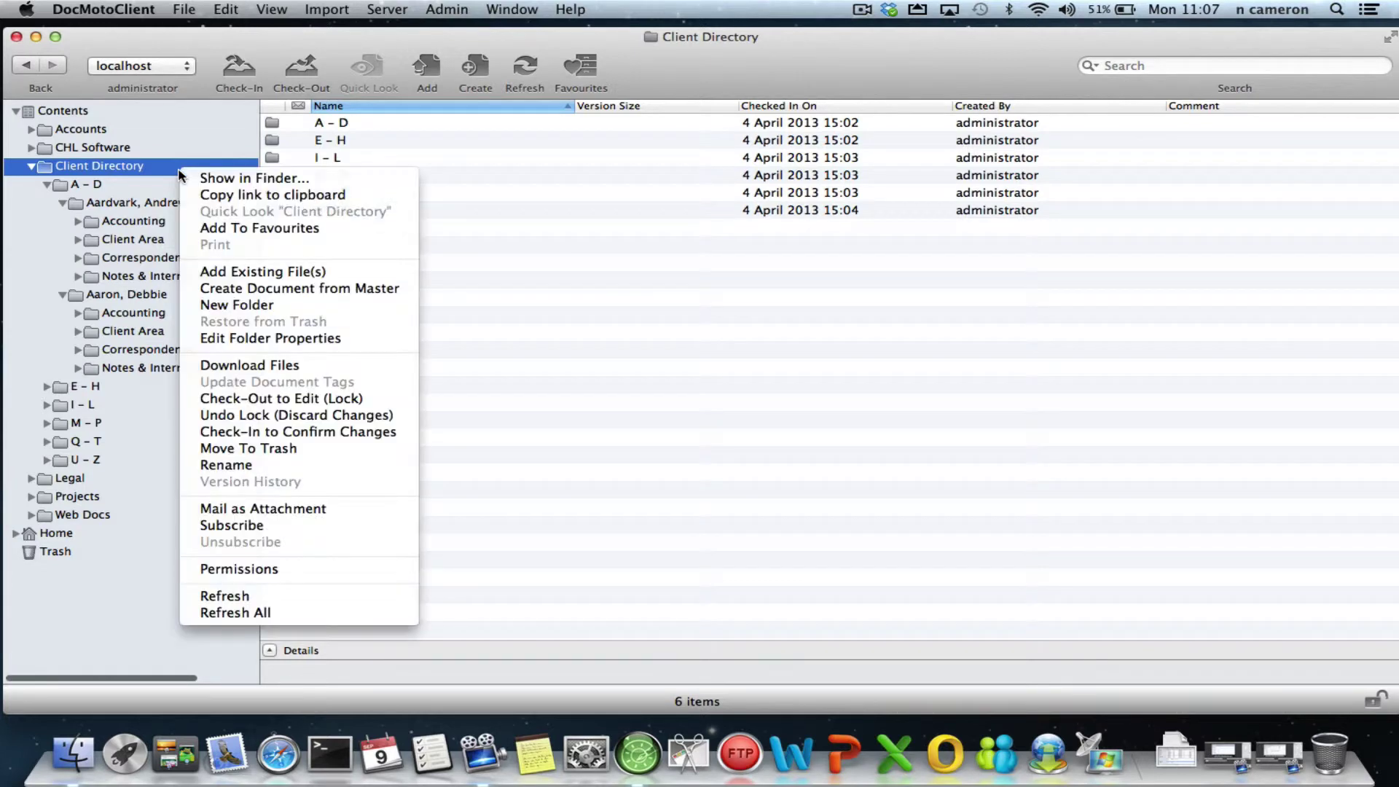
left_click(321, 340)
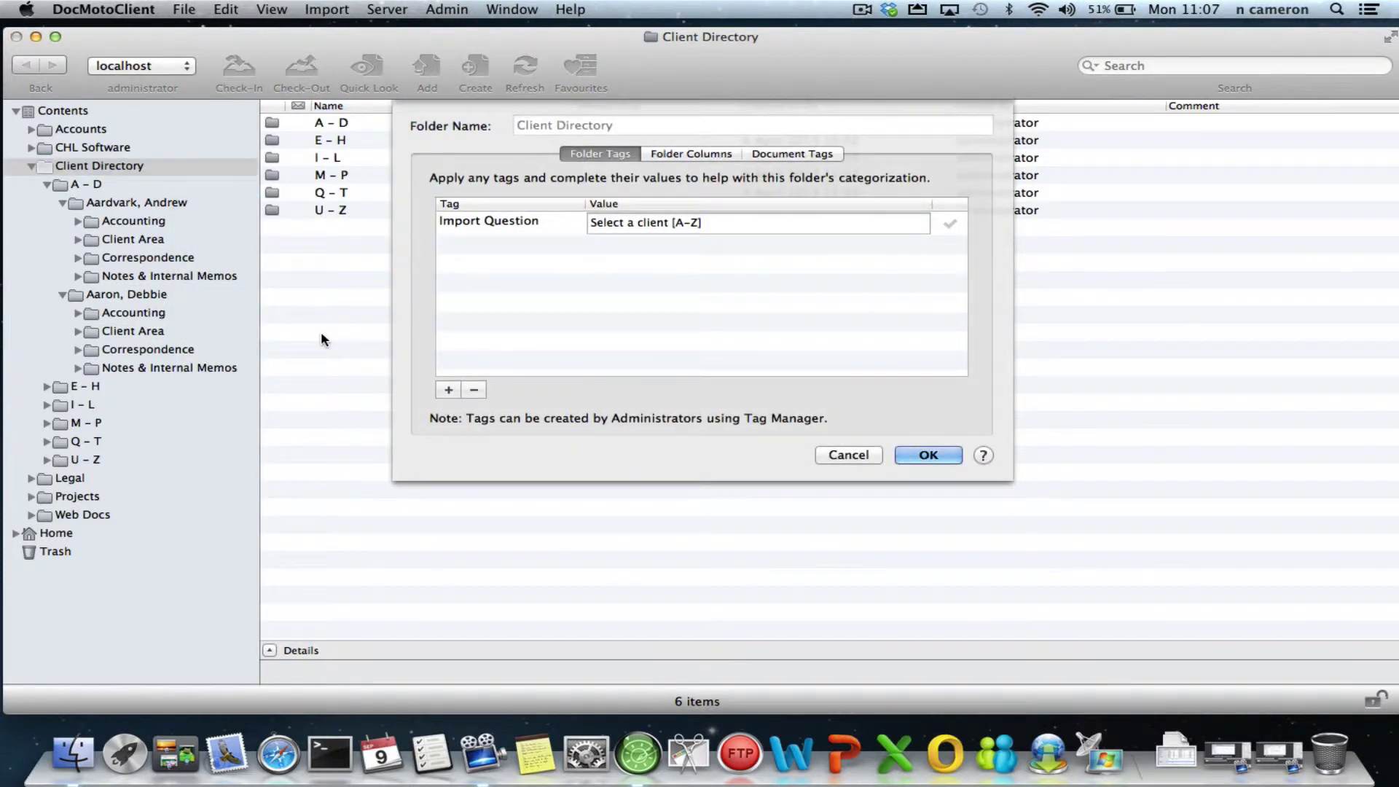
left_click(520, 232)
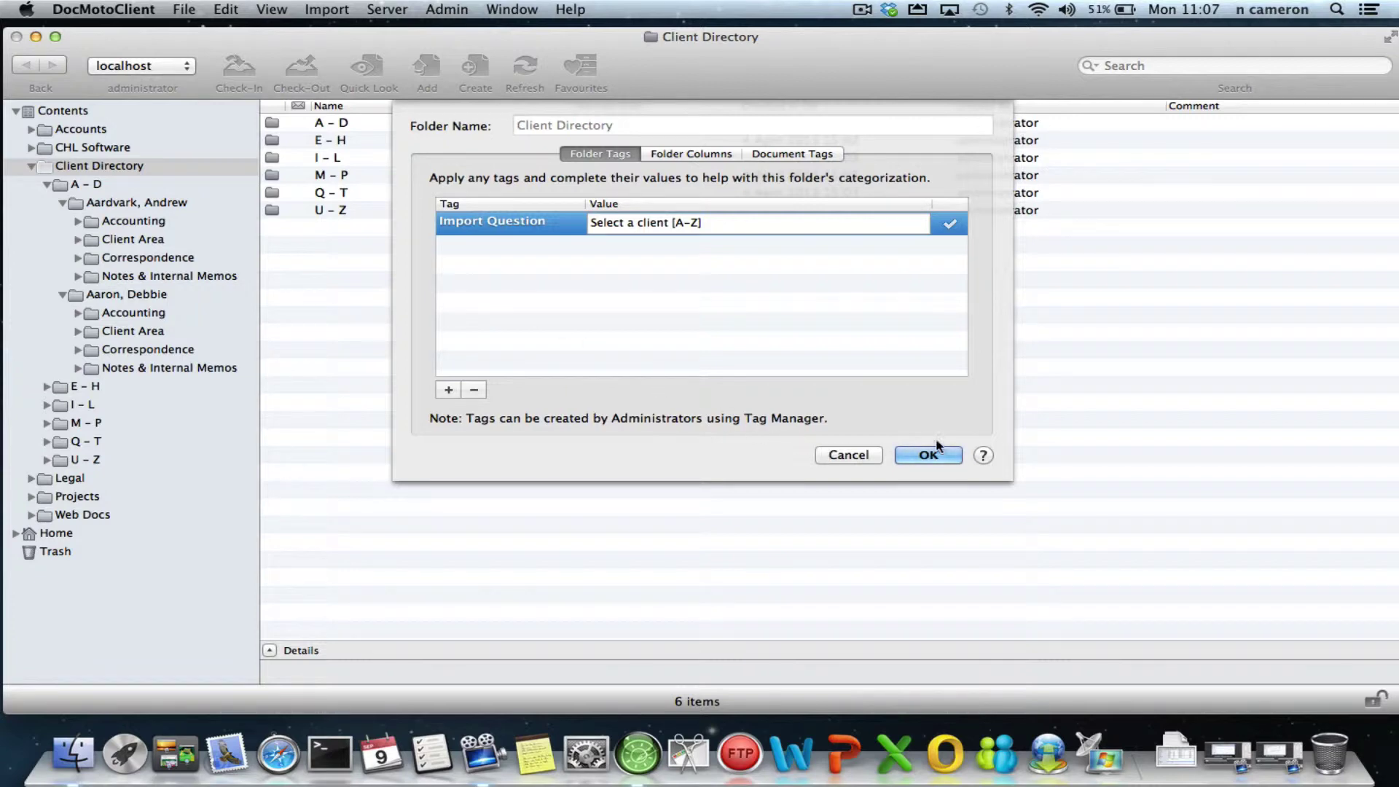
left_click(920, 456)
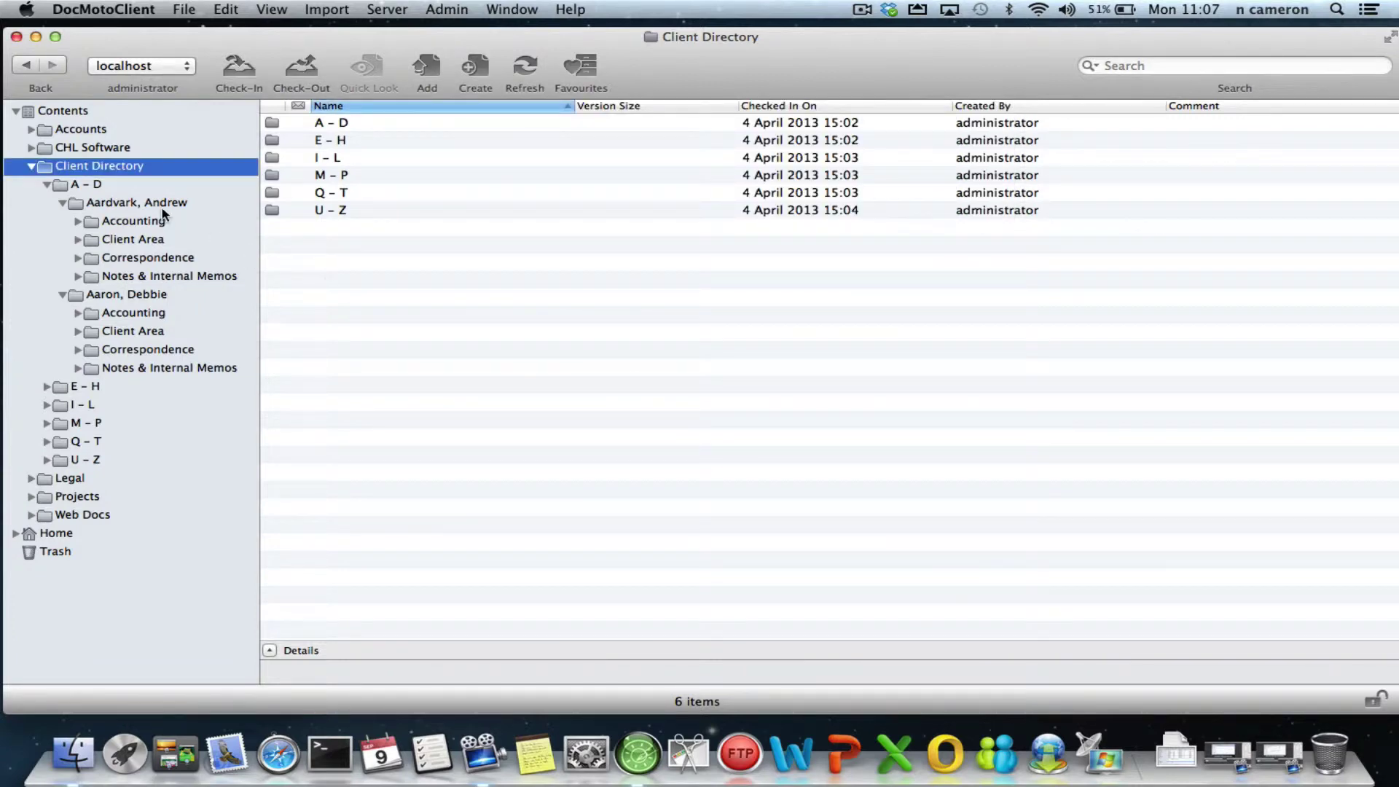
Review the A – D folder properties: Import Question 'Select client's lastname', template 'New Client'
left_click(128, 185)
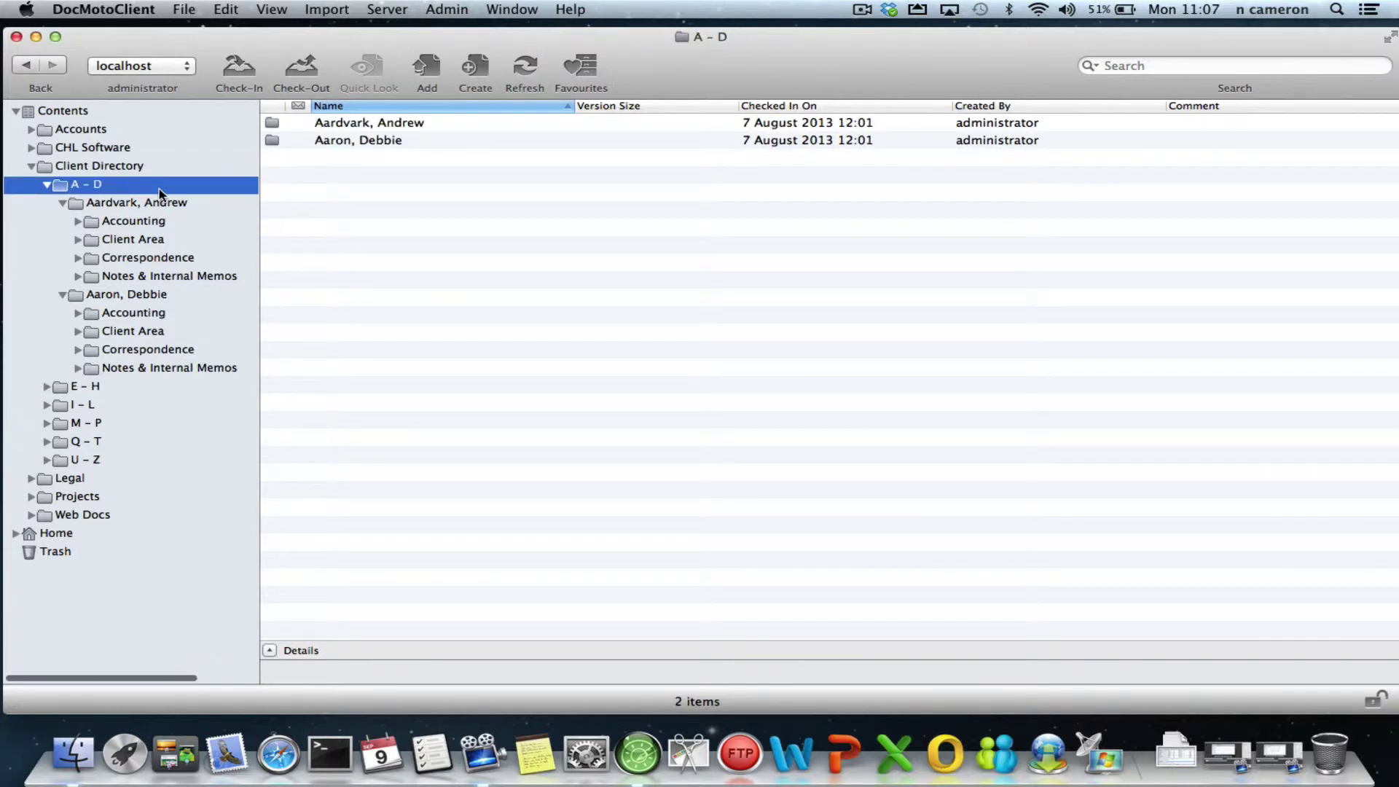
right_click(162, 191)
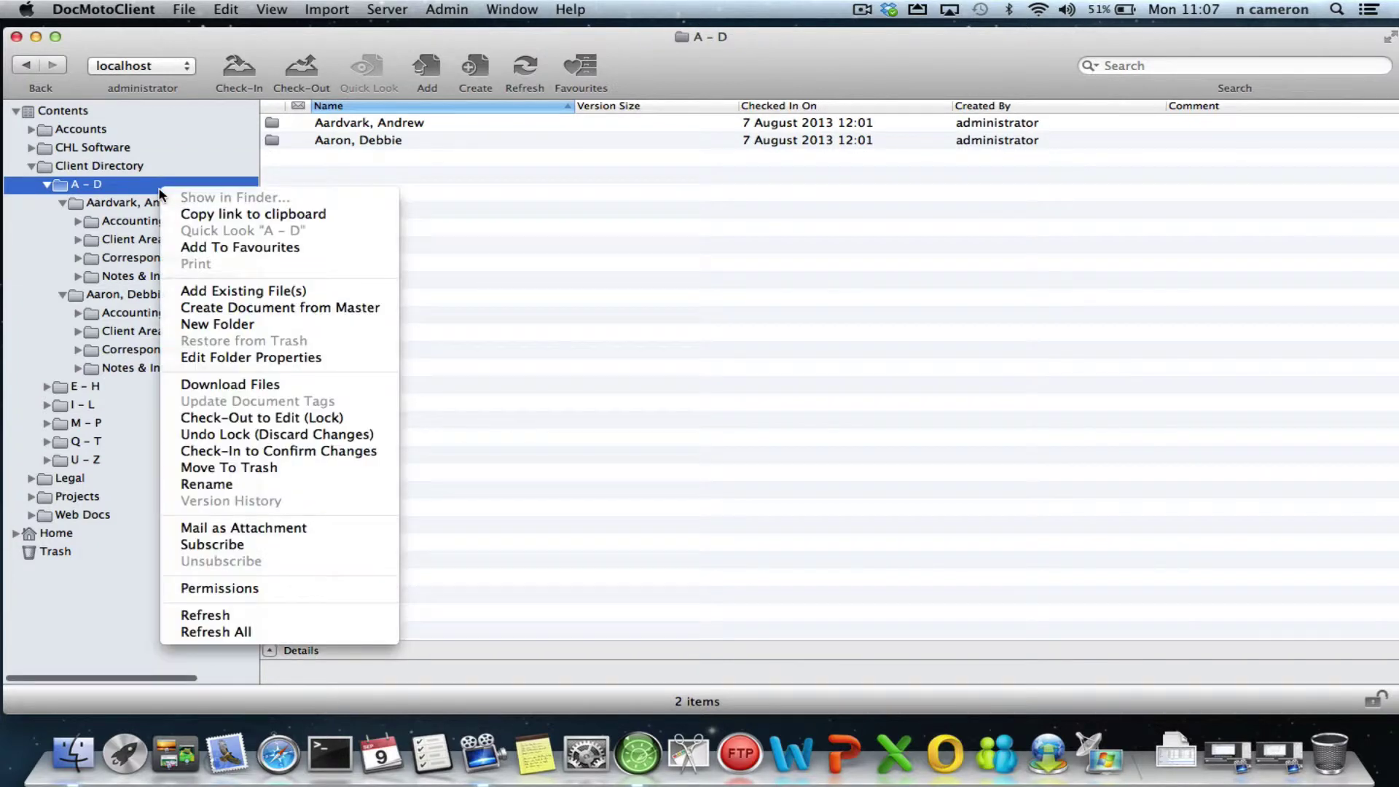
left_click(274, 360)
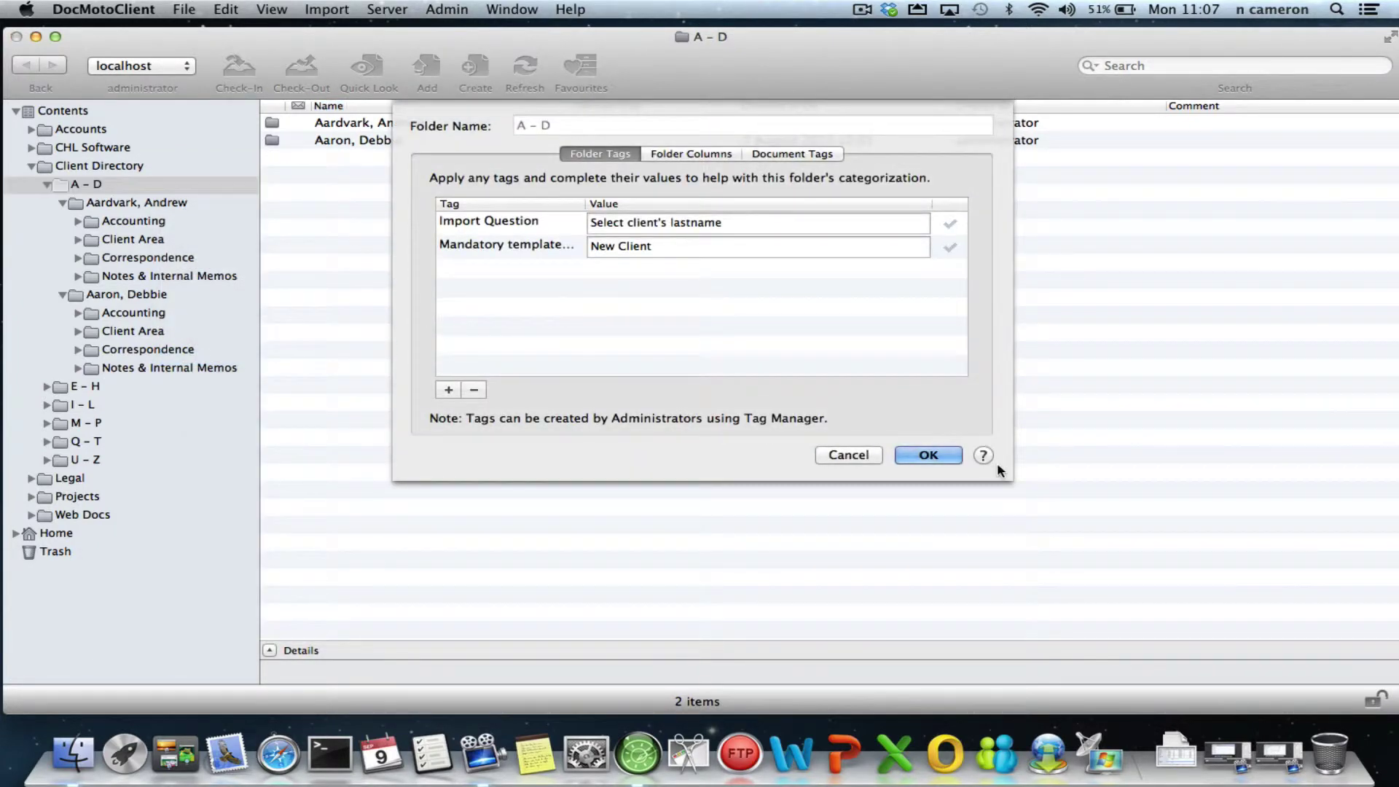
left_click_drag(1014, 482, 1079, 504)
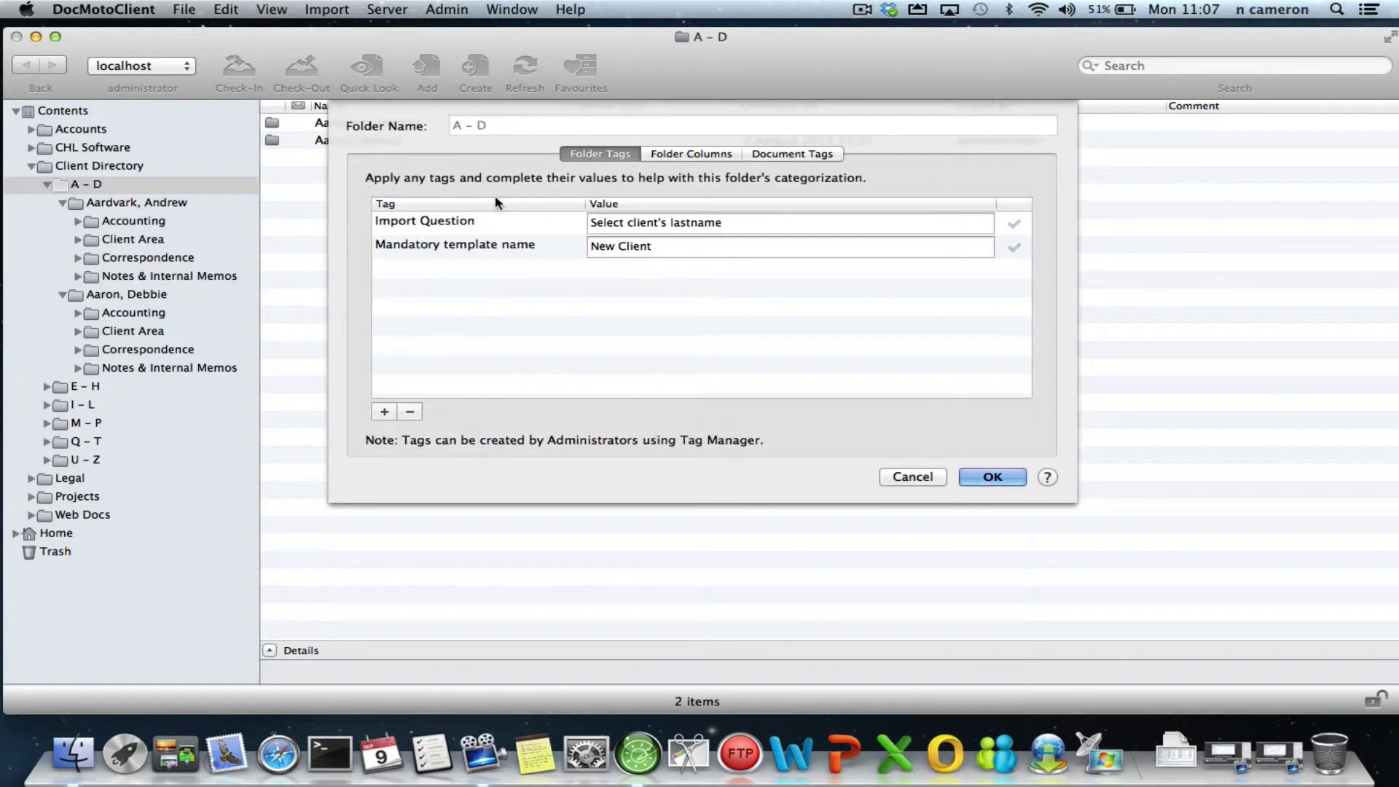
left_click(446, 223)
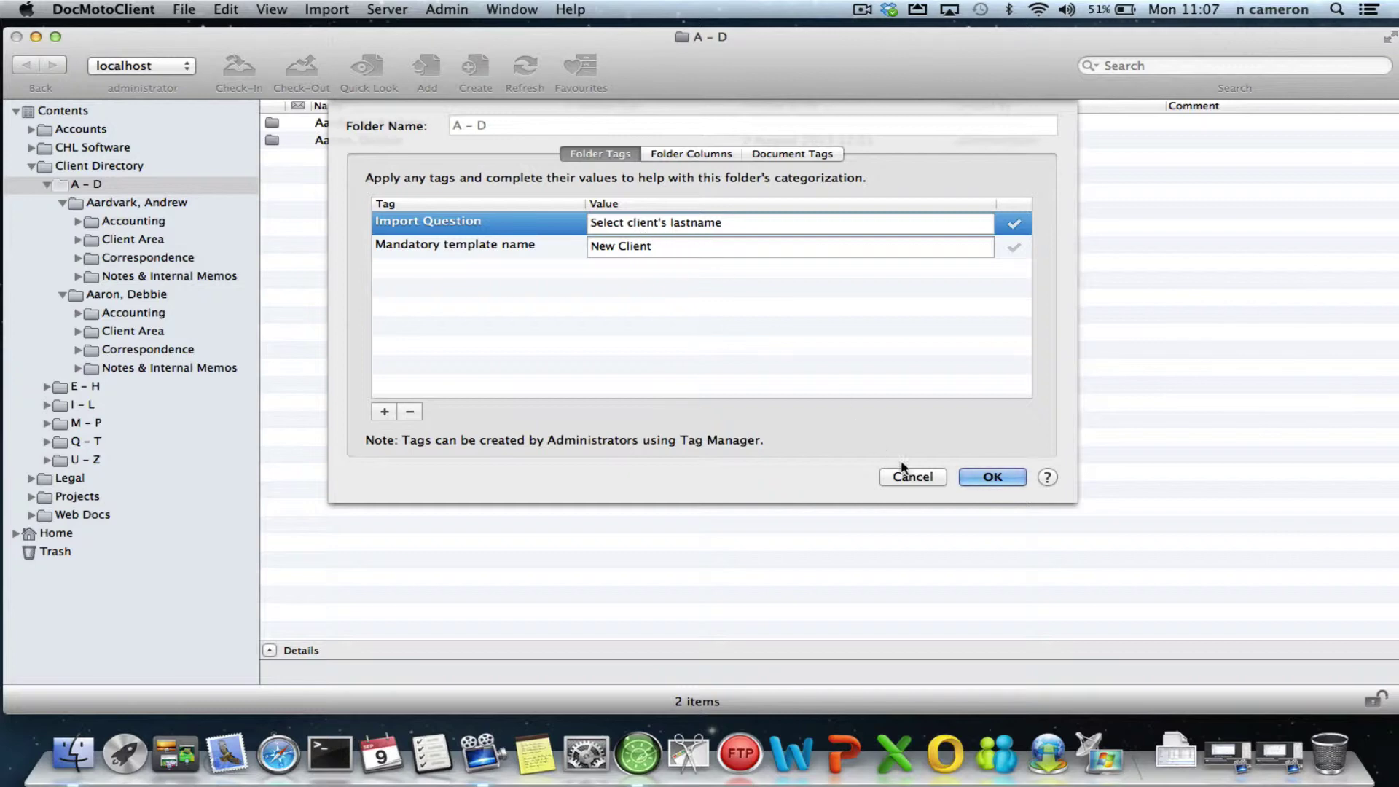
left_click(991, 477)
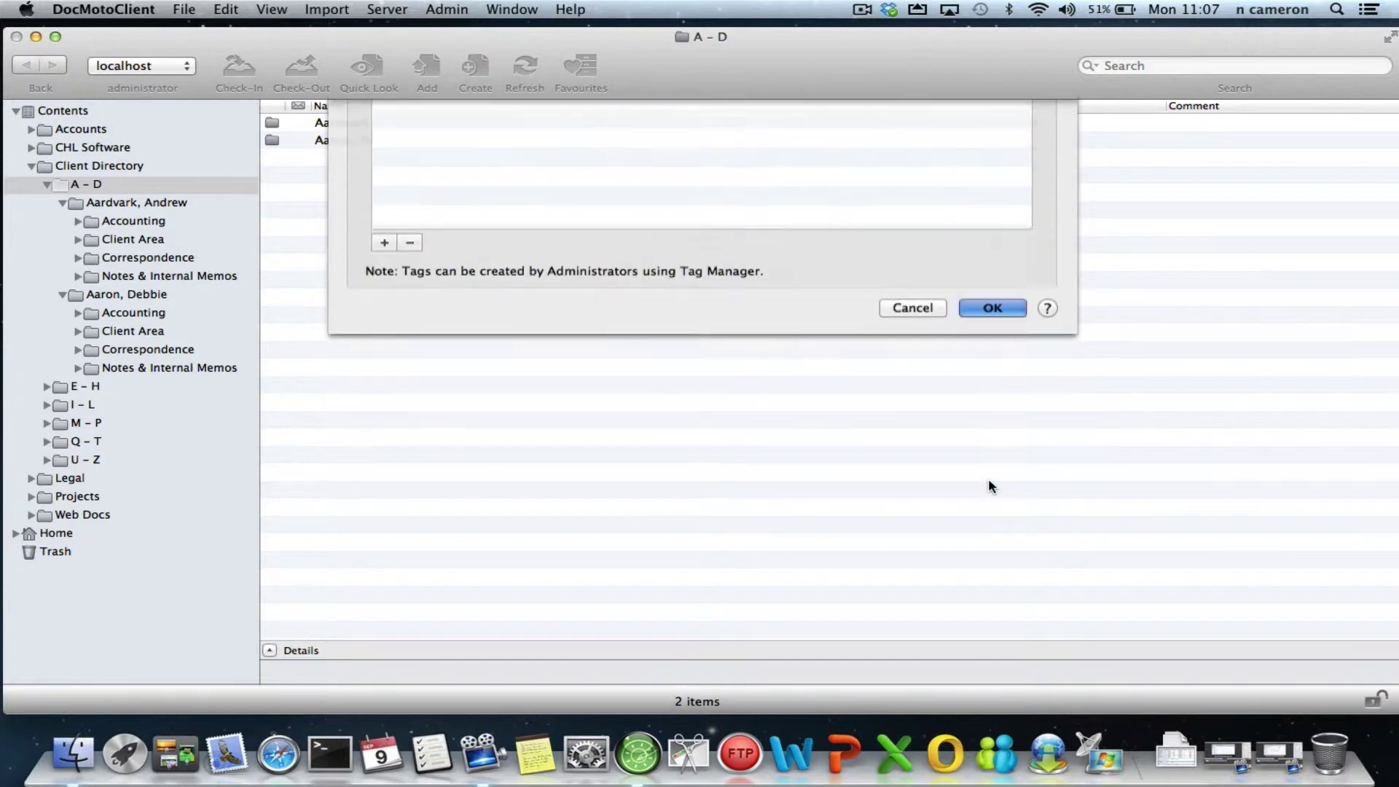
Check the first client folder's Import Question tag reads 'Select a client folder', without changing it
left_click(182, 204)
right_click(210, 206)
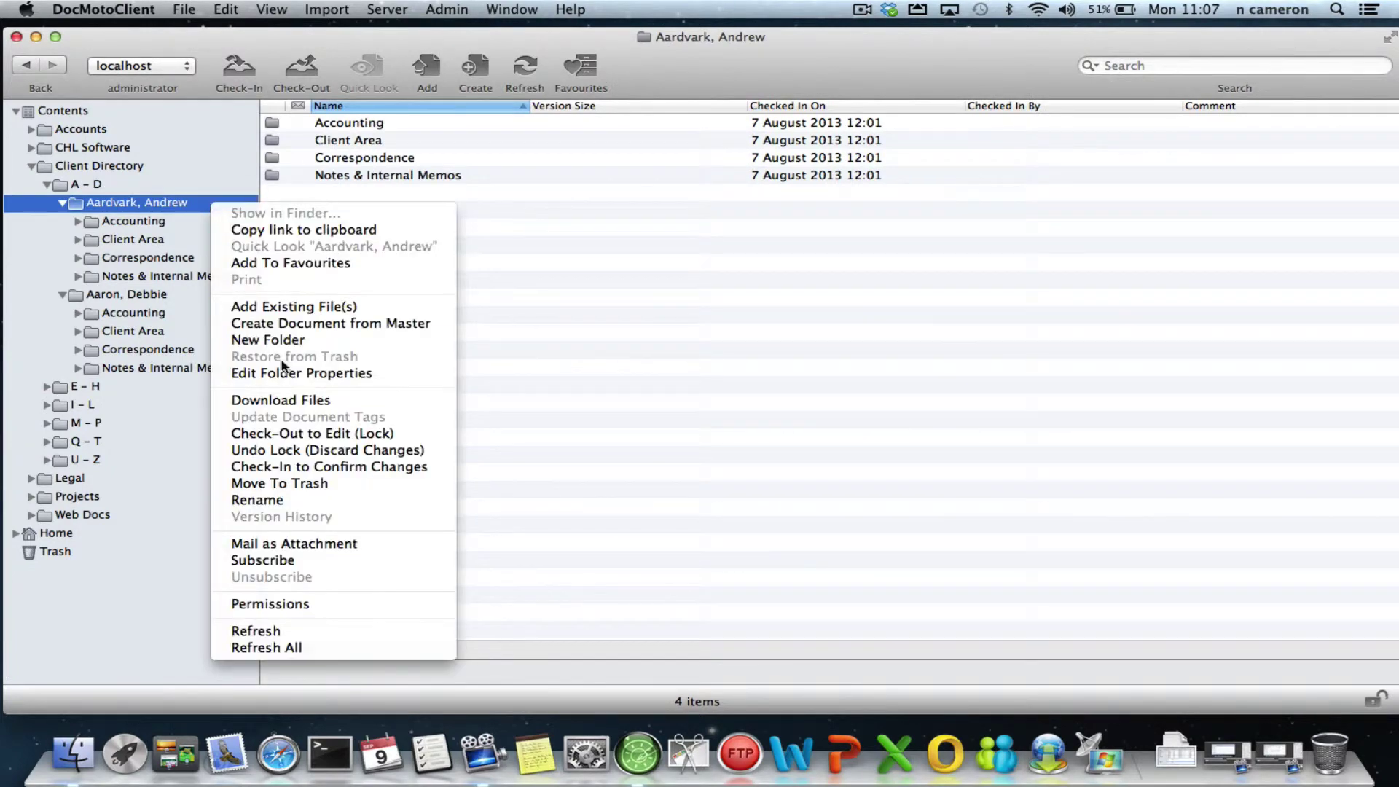
left_click(306, 373)
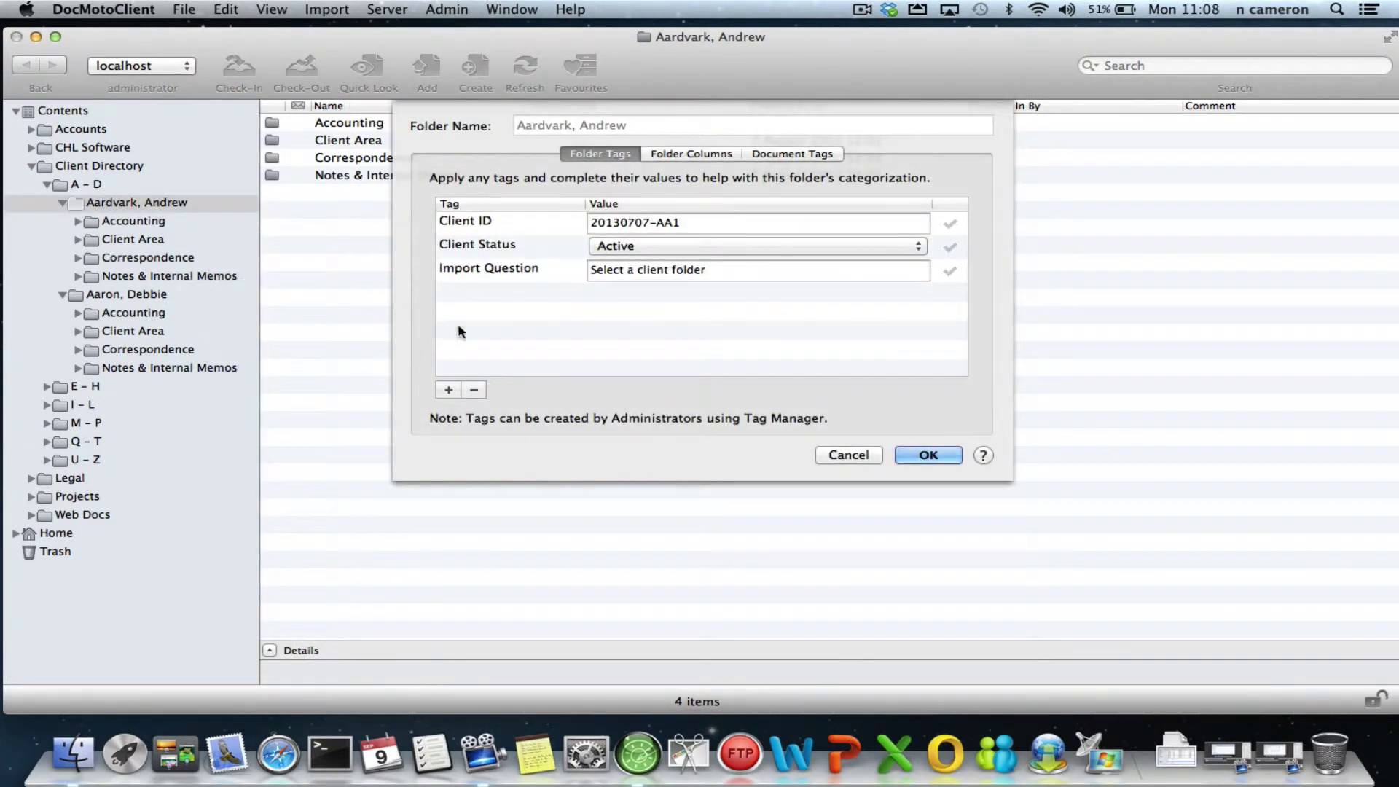
left_click(511, 277)
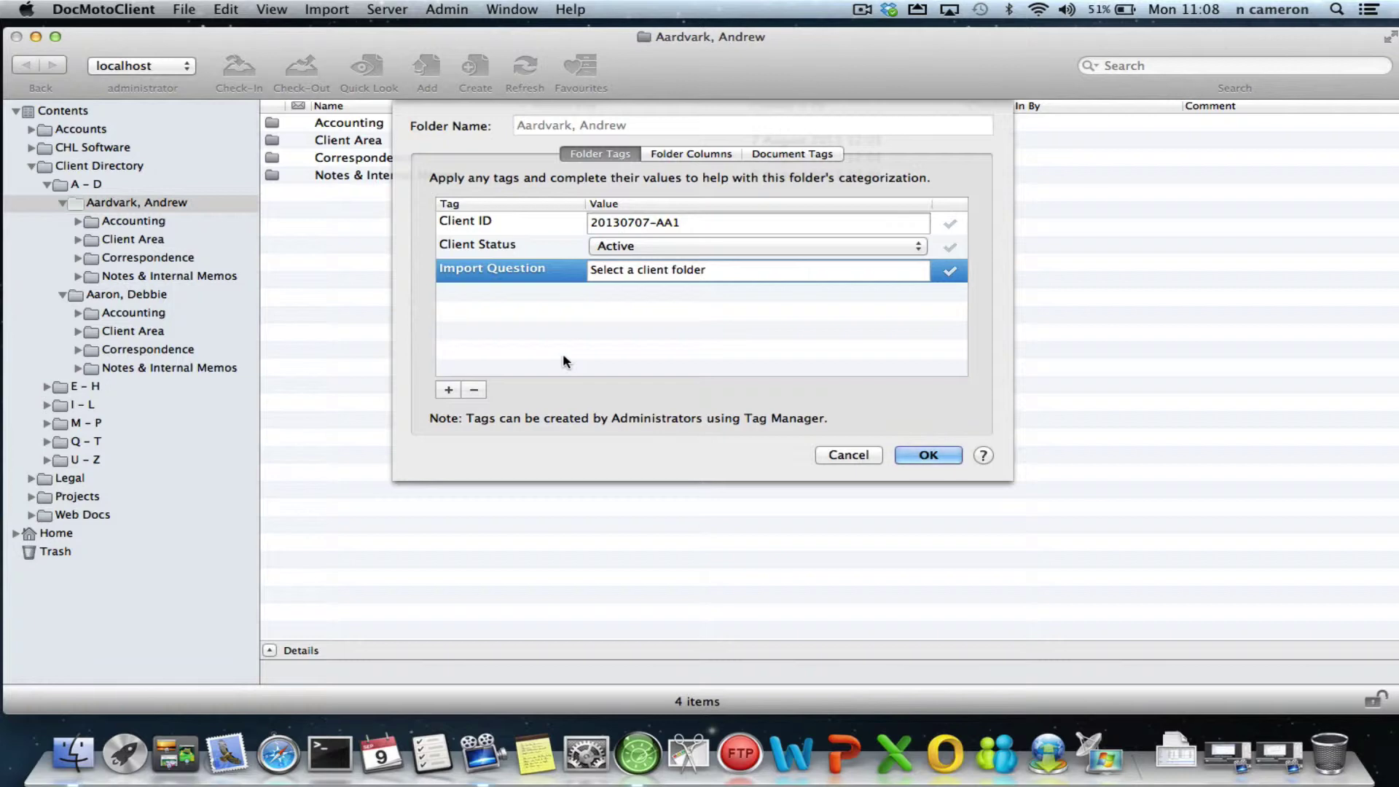
left_click(866, 454)
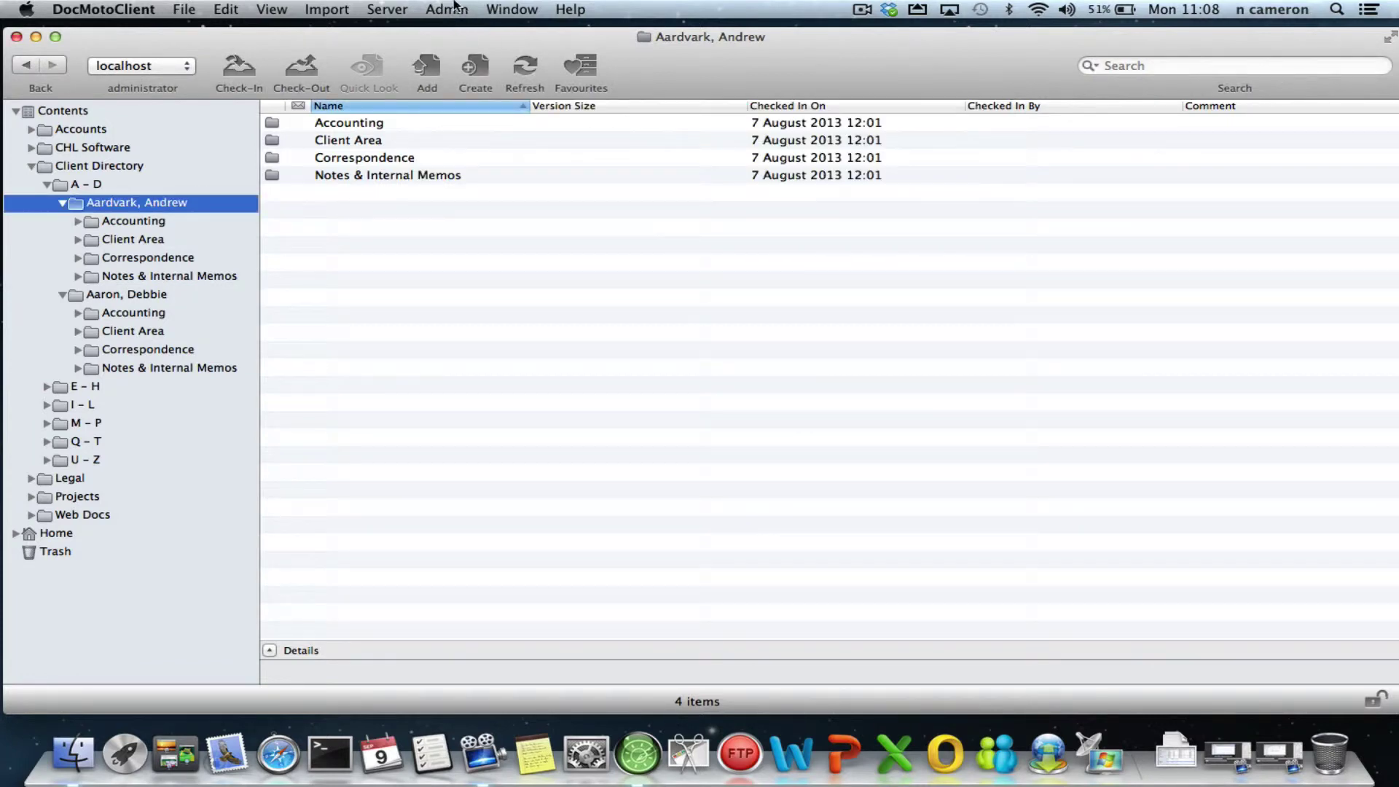
Open the Import Profile Manager from the Admin menu and start adding a profile
left_click(453, 9)
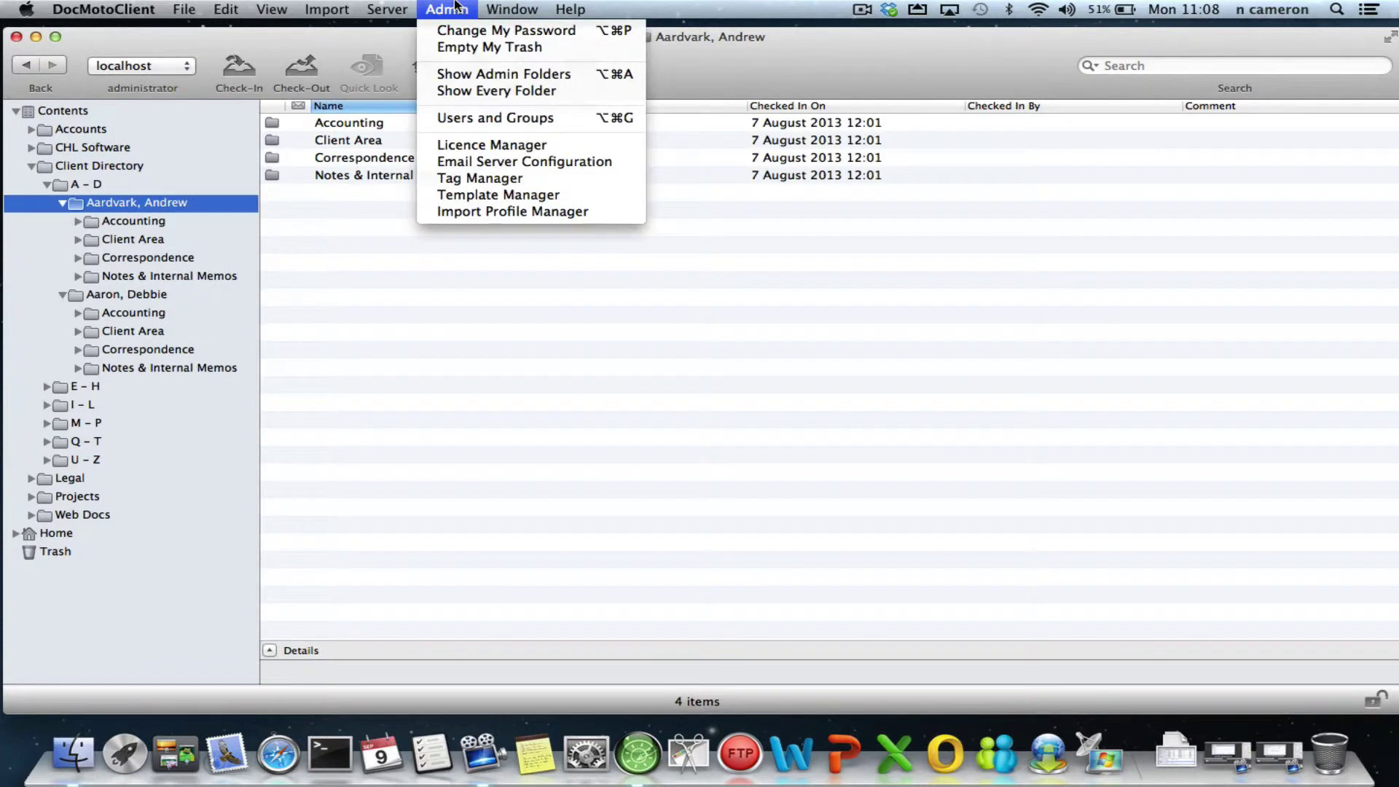
left_click(628, 213)
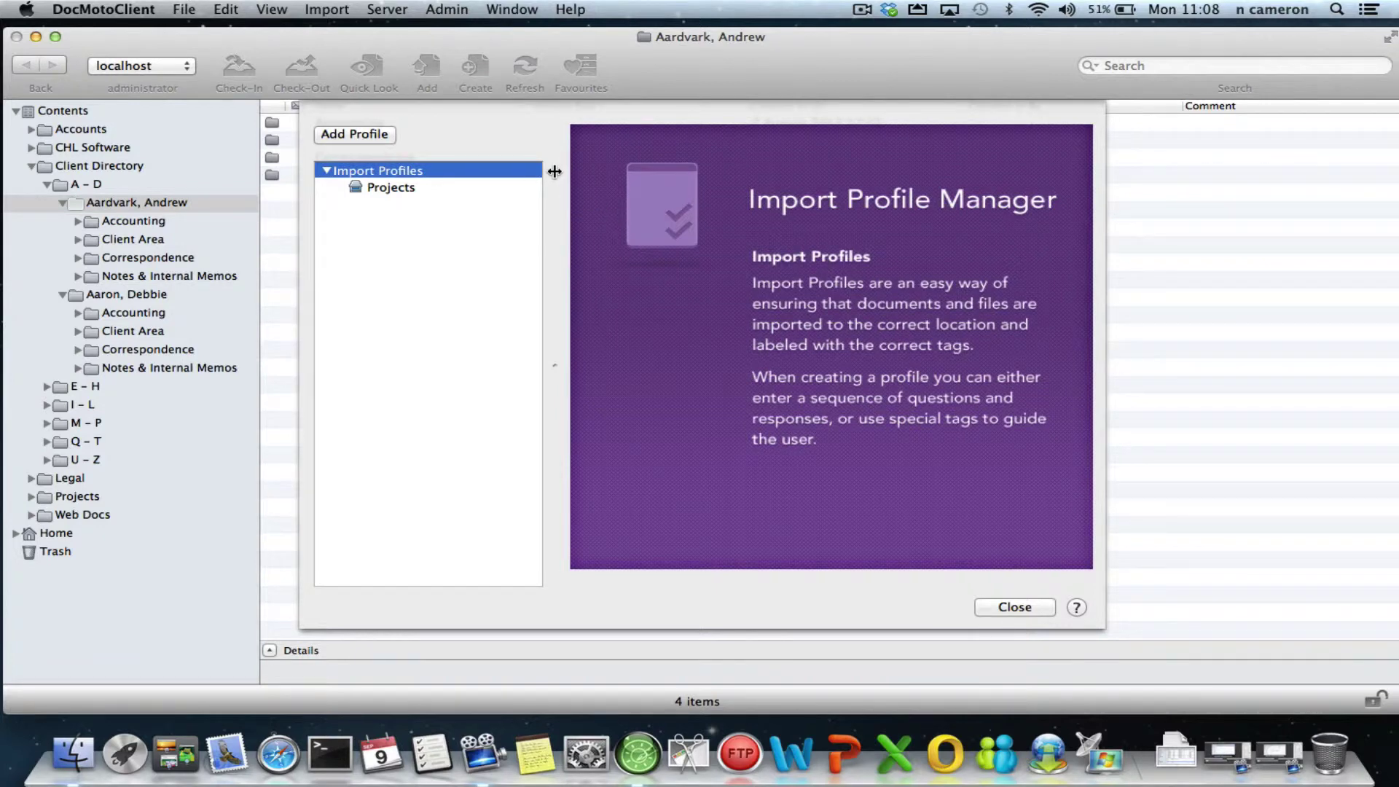
left_click(386, 135)
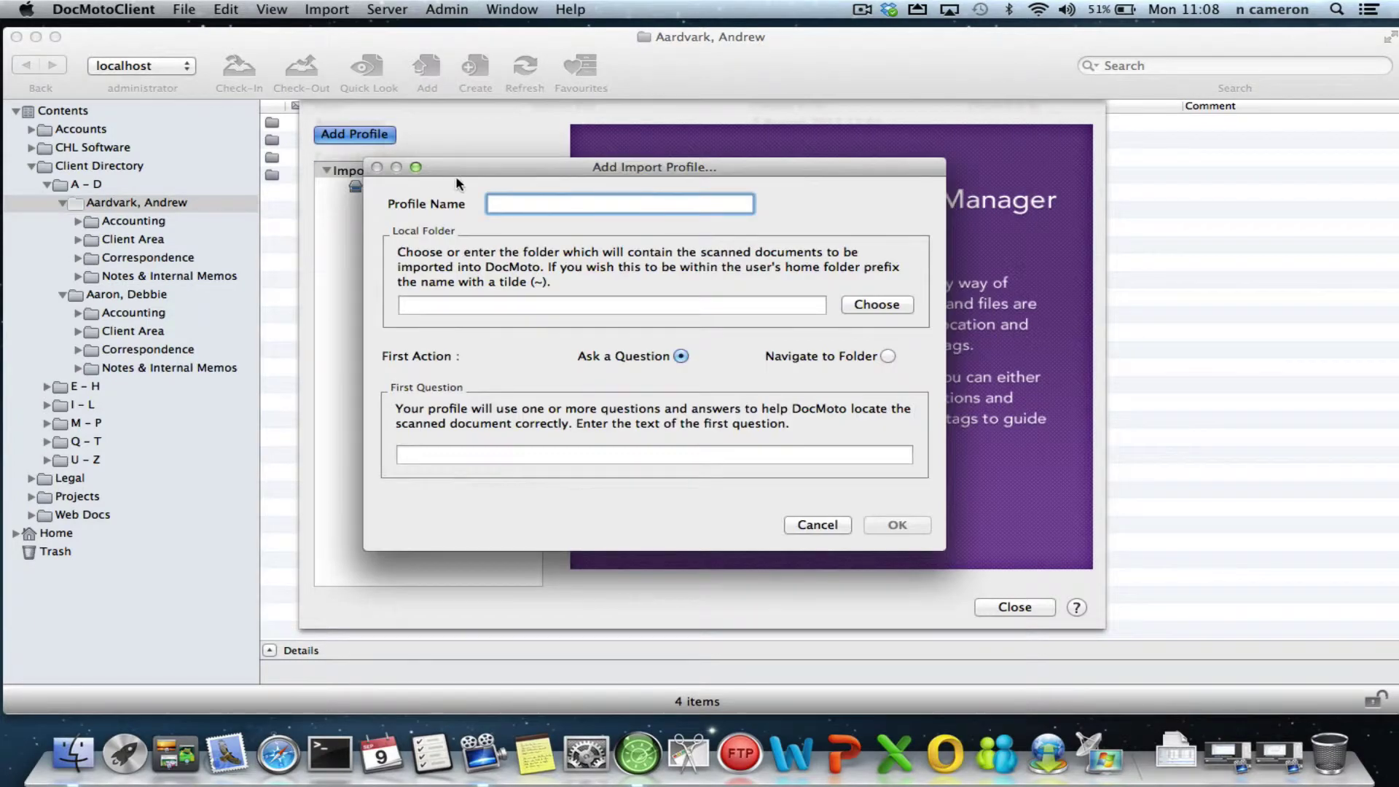
Name the profile 'Clients' and choose the default scans folder, shortening the path to '~/default scans'
left_click_drag(464, 168, 433, 222)
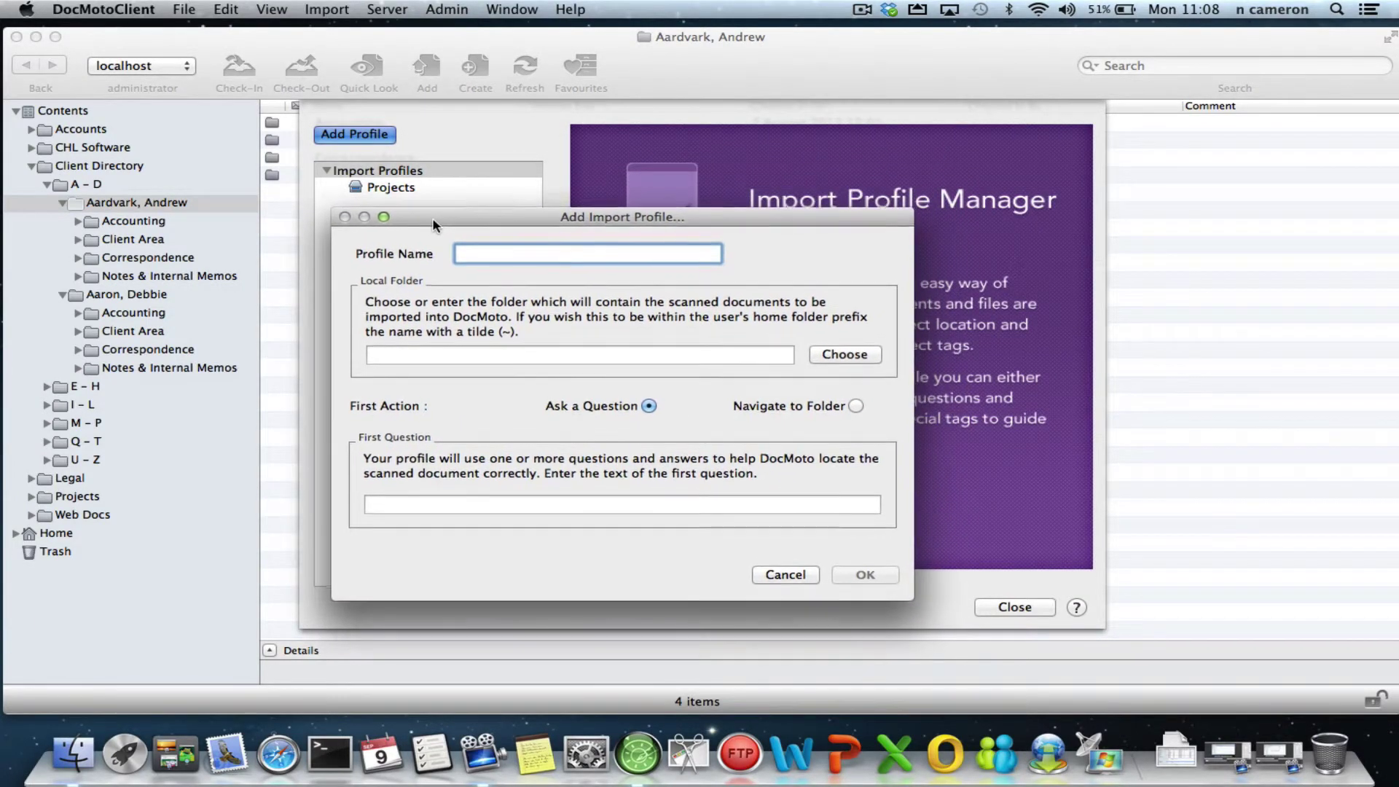
type("Clie")
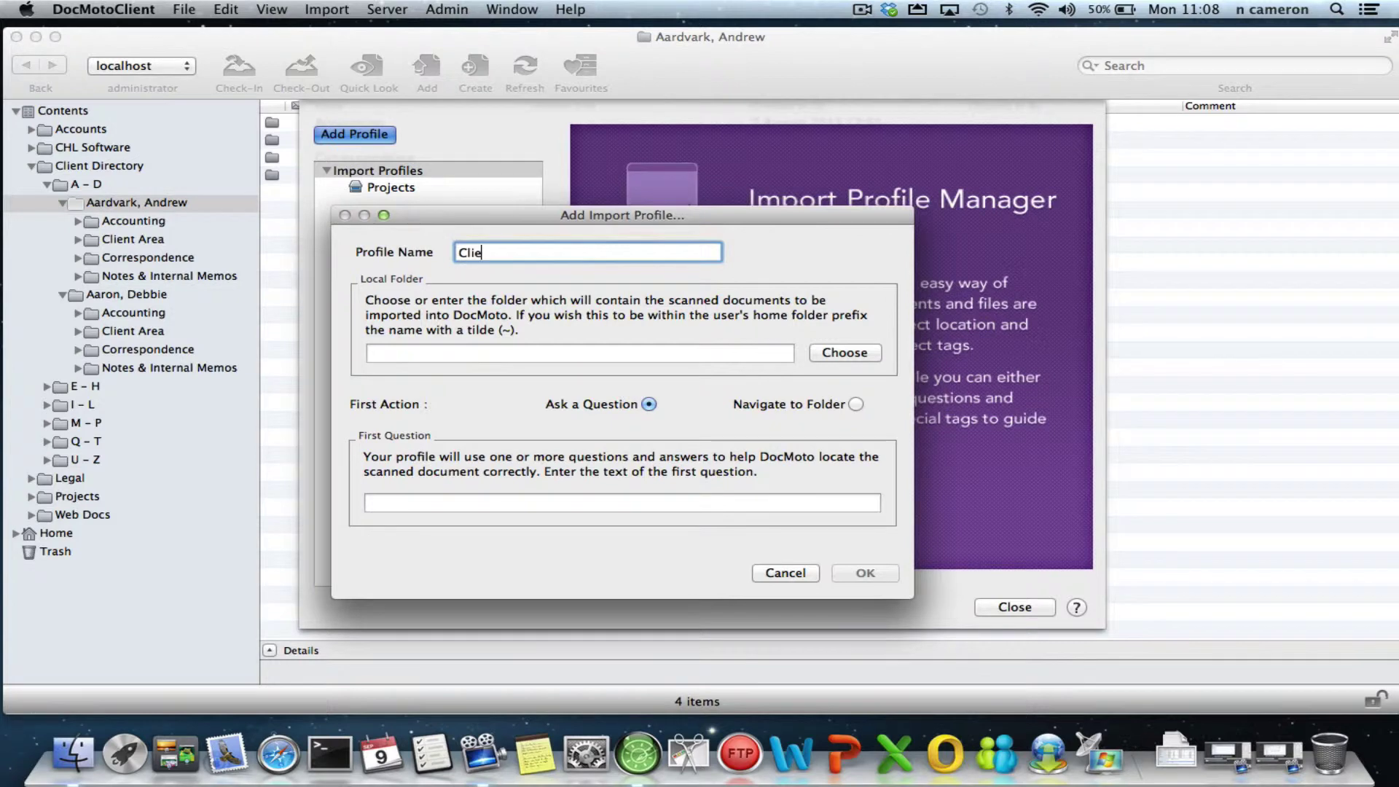
type("nts")
left_click(873, 353)
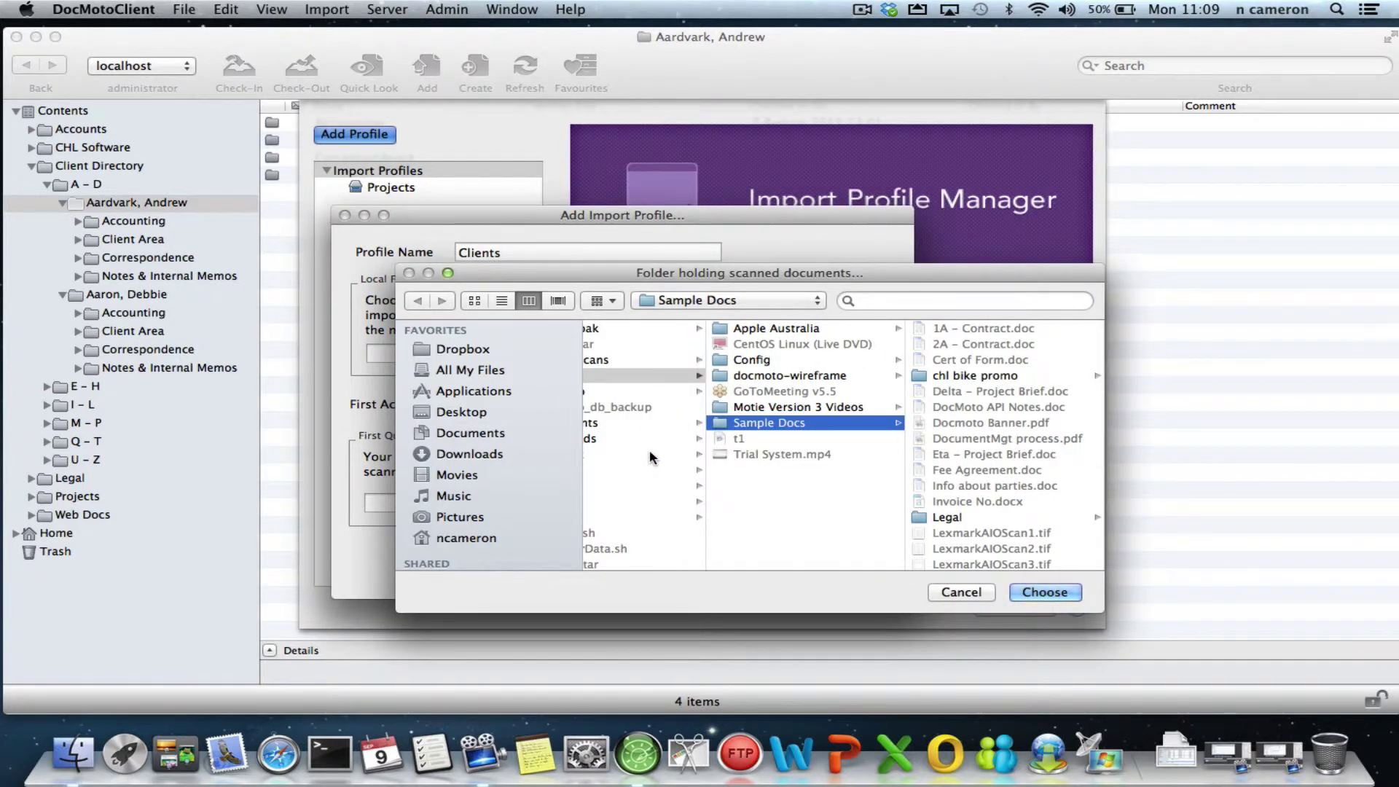
left_click(499, 539)
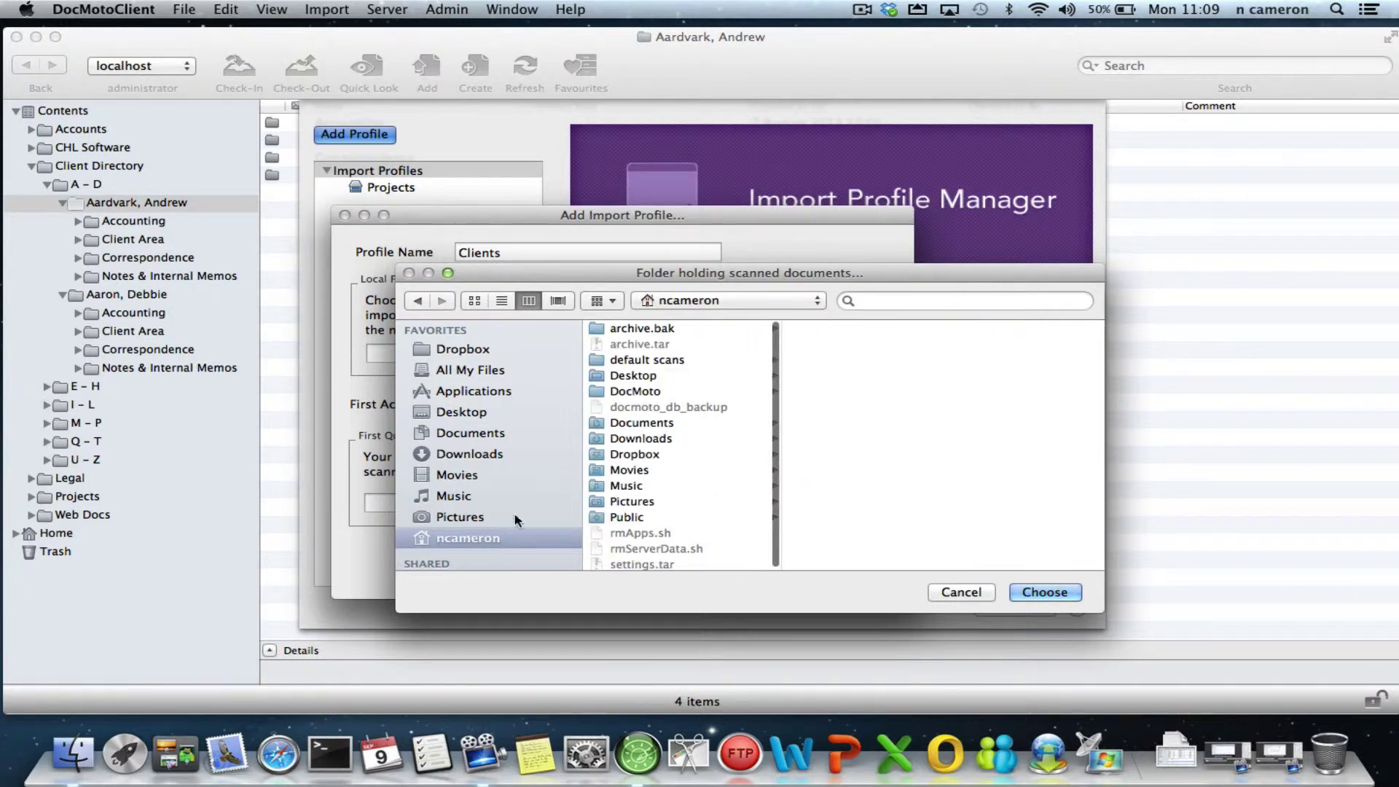
left_click(687, 363)
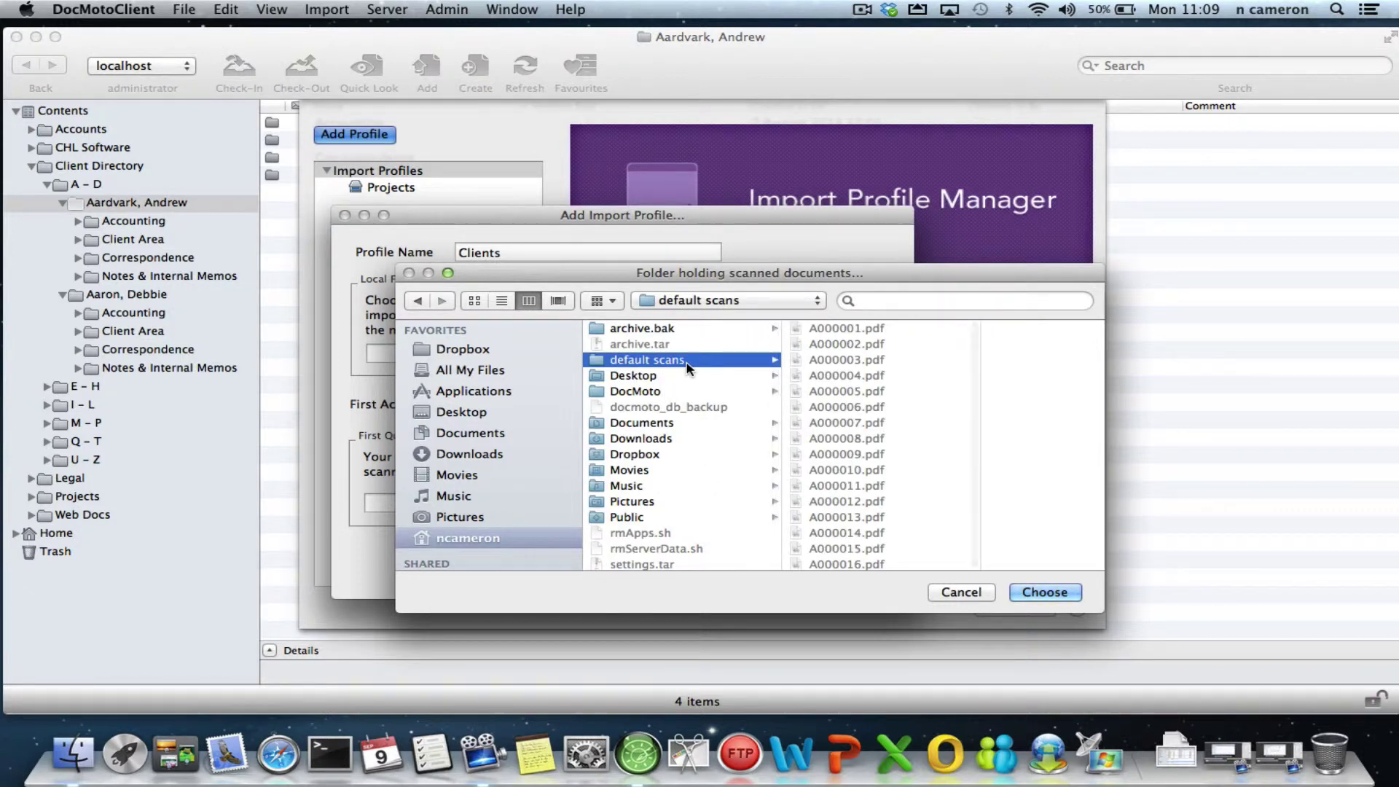
left_click(1044, 593)
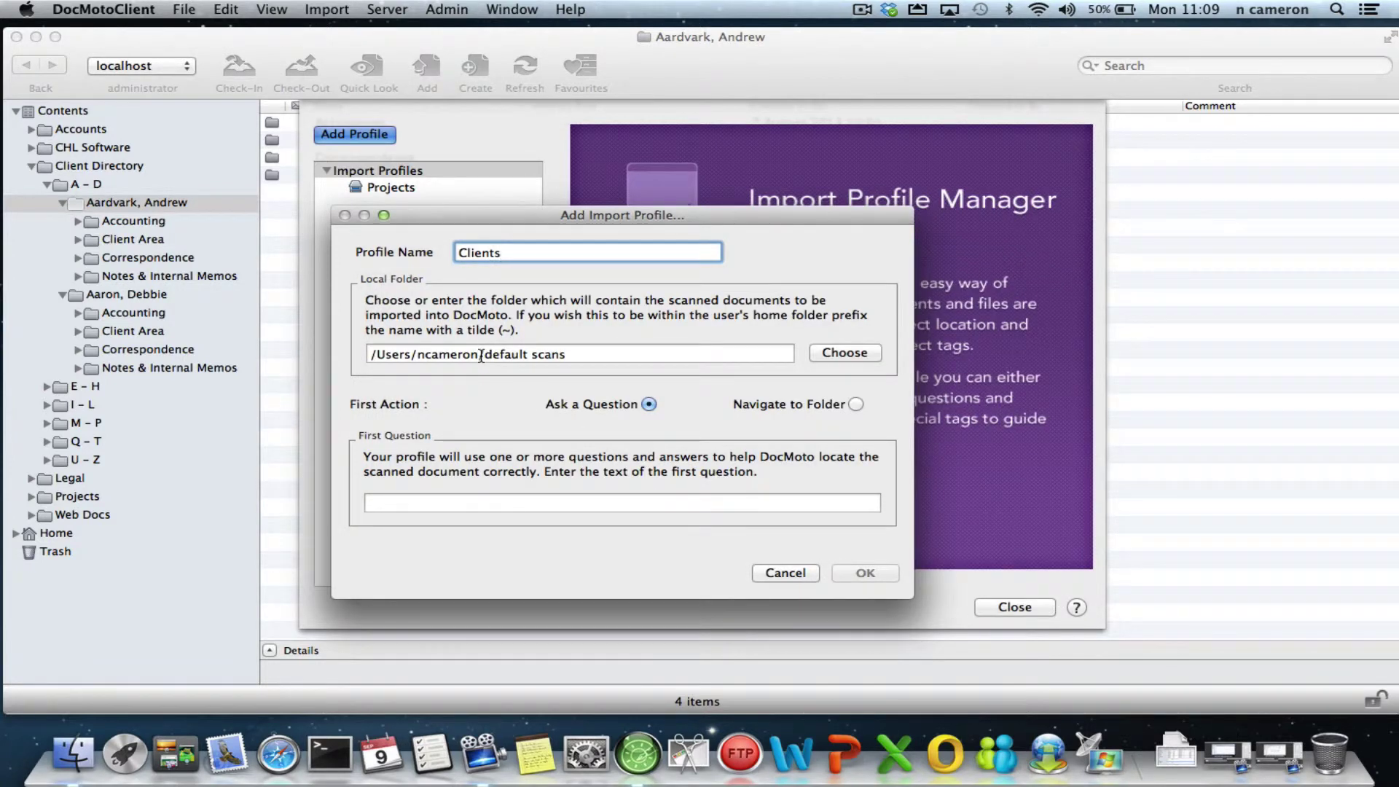
left_click_drag(478, 356, 323, 355)
type("~")
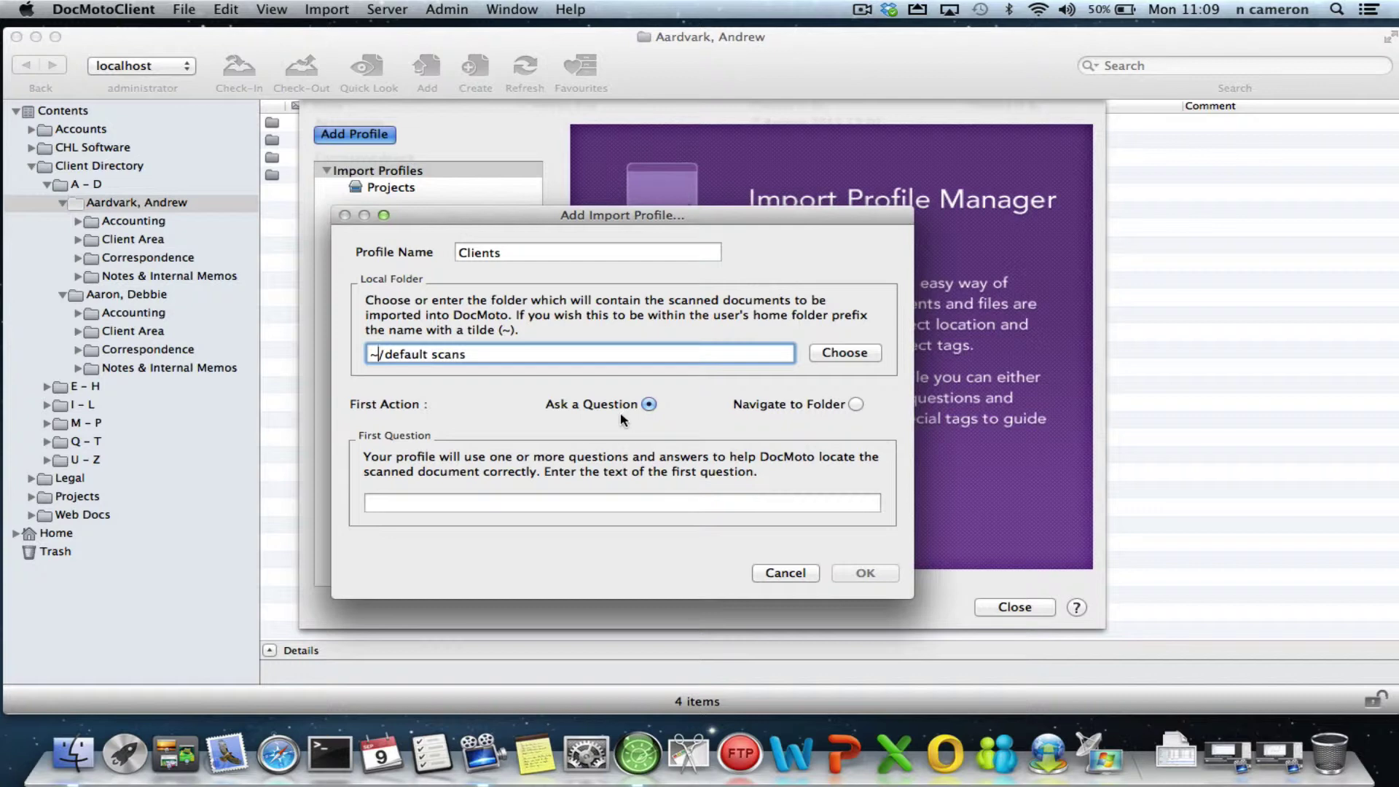
Set the first action to Navigate to Folder /Contents/Client Directory and create the profile
left_click(855, 405)
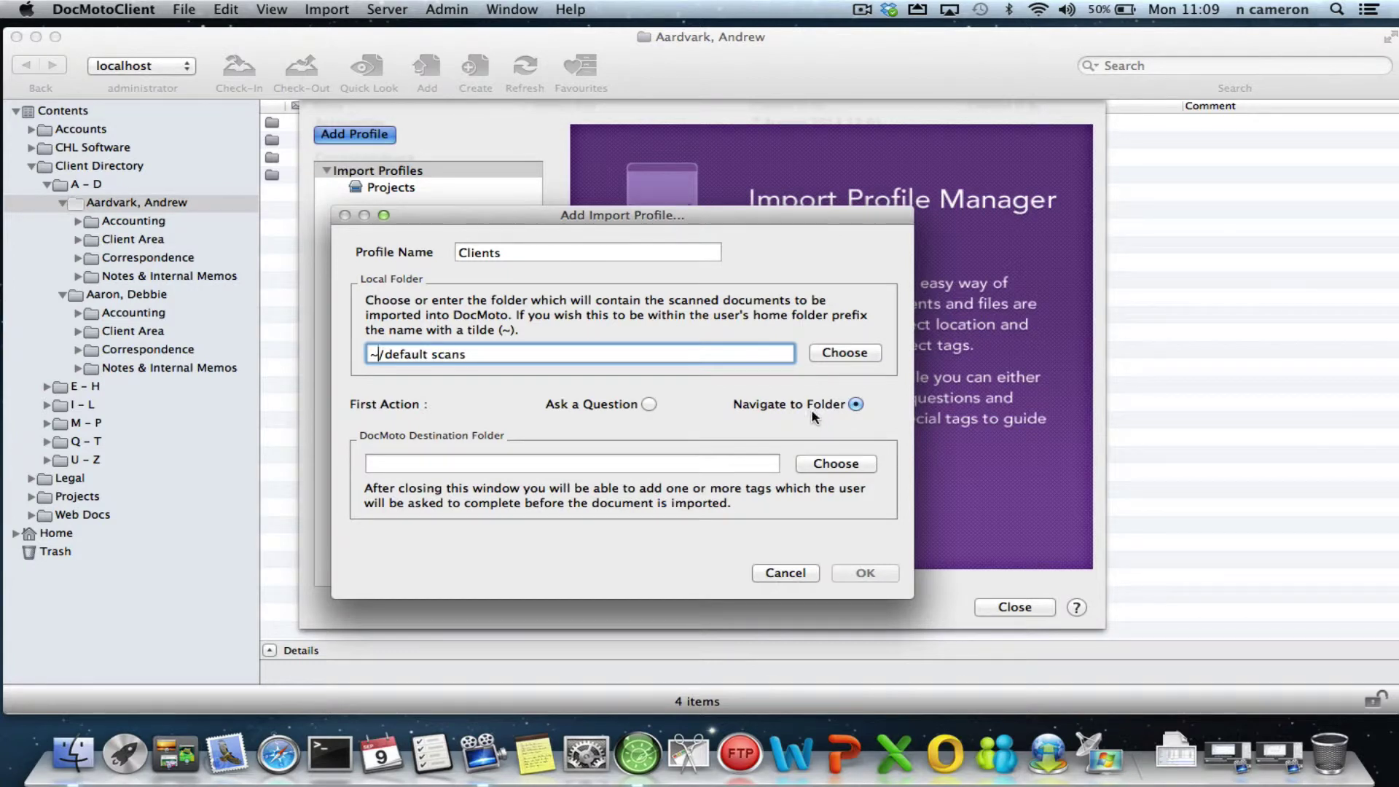
left_click(841, 468)
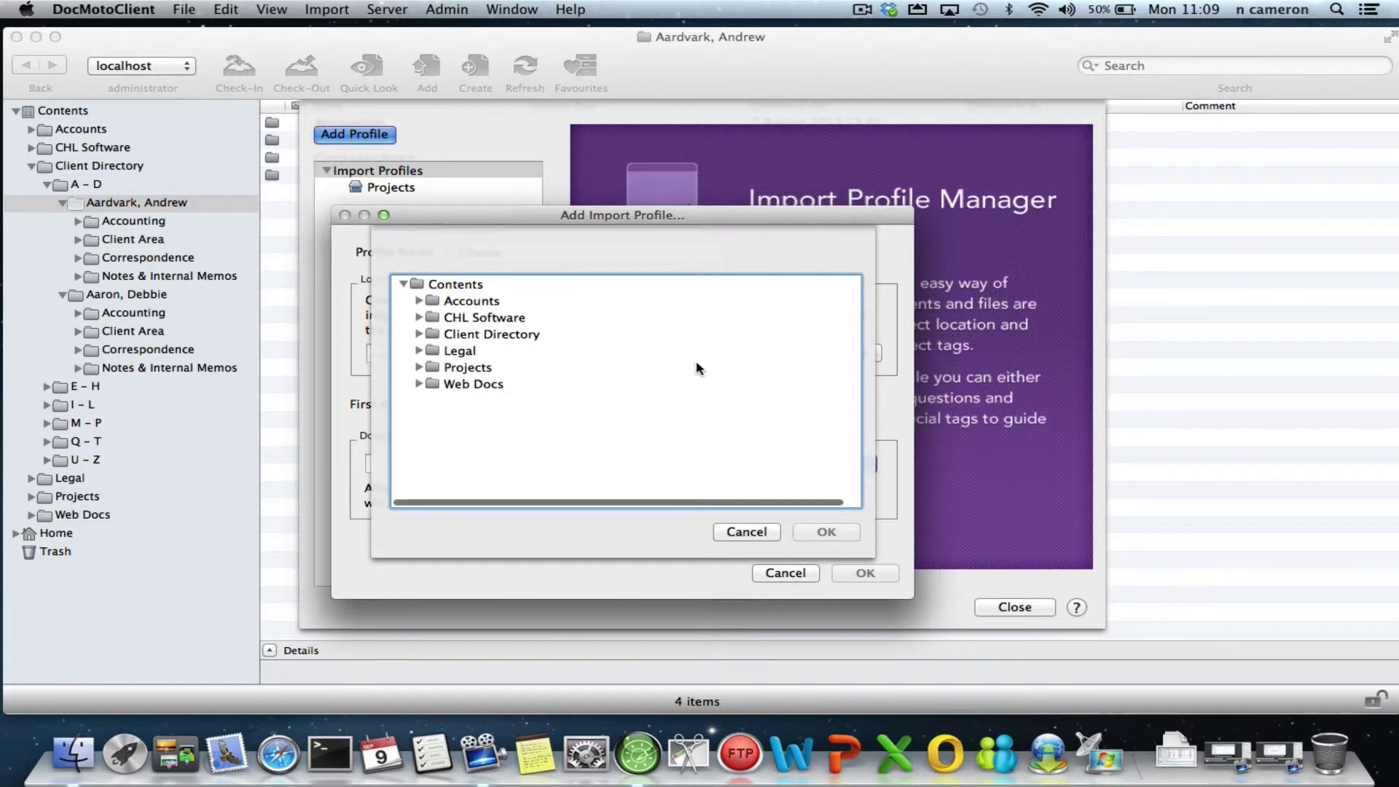
left_click(510, 334)
left_click(419, 334)
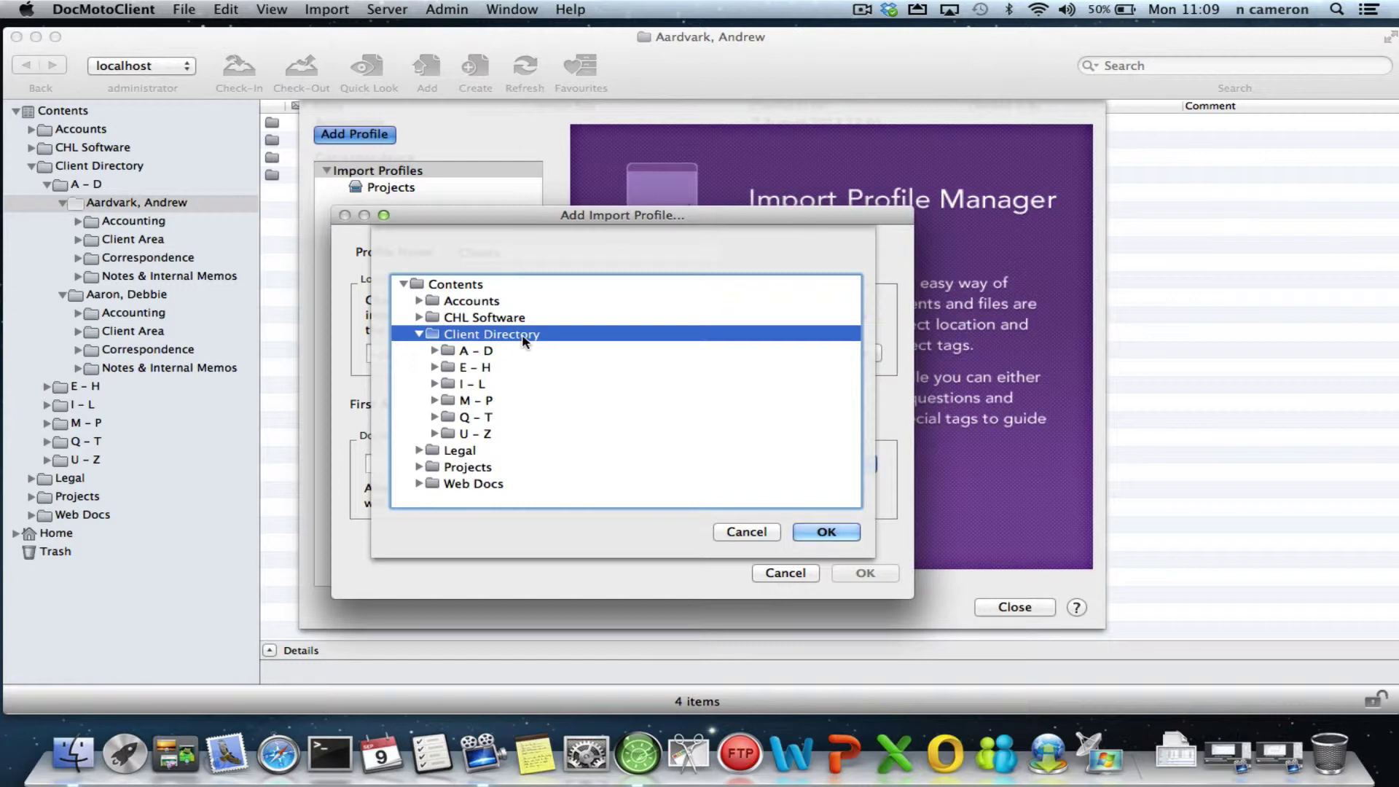
left_click(838, 531)
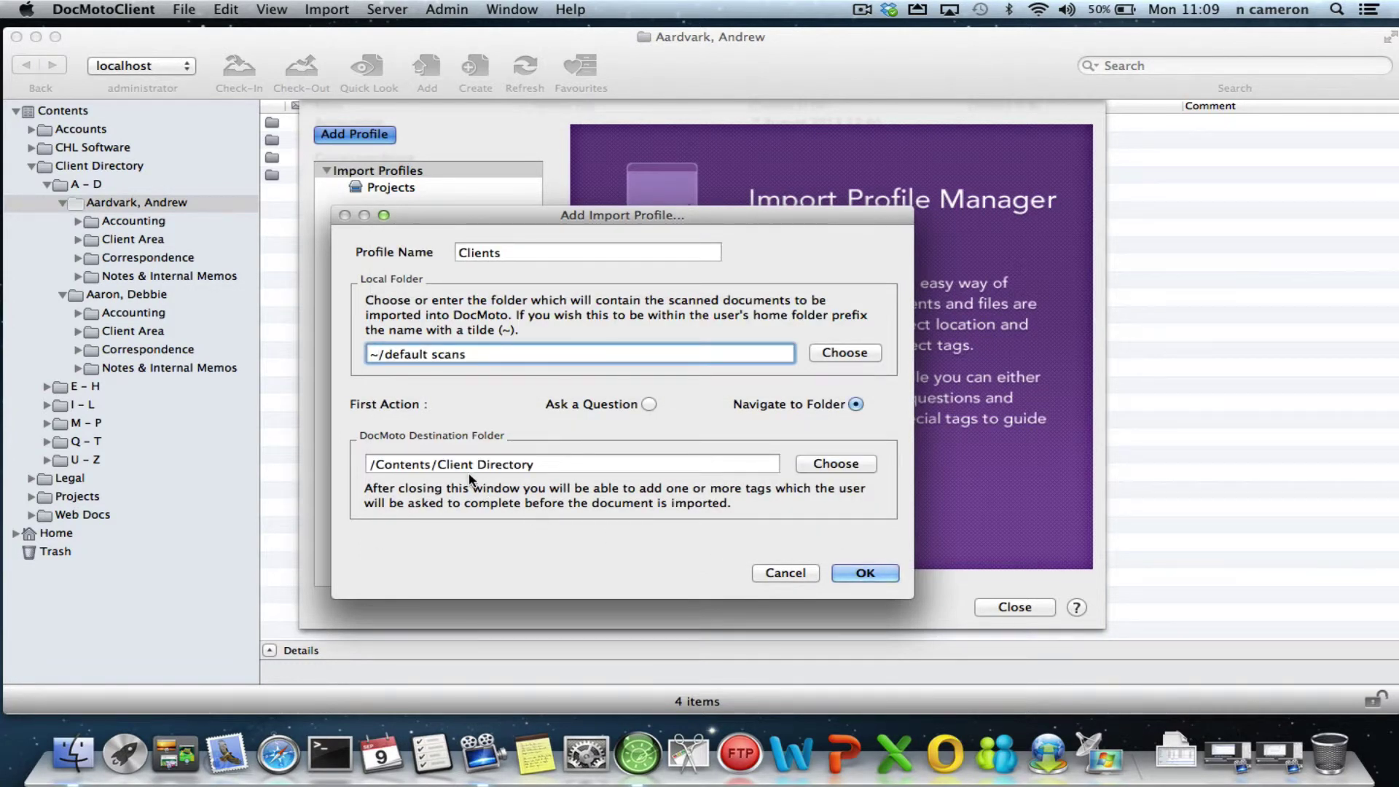
left_click(866, 573)
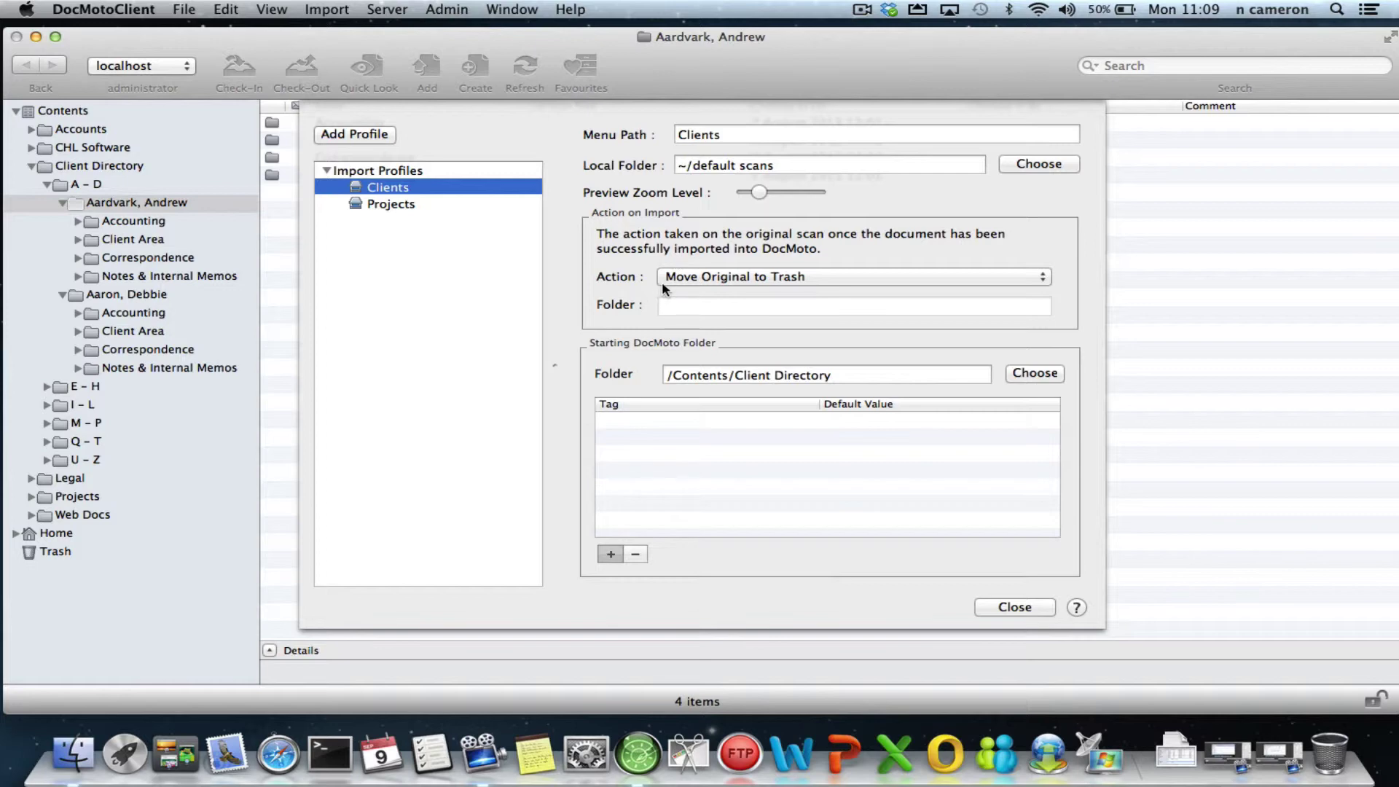
Keep the Action as Move Original to Trash and close the manager, saving pending changes
left_click(910, 277)
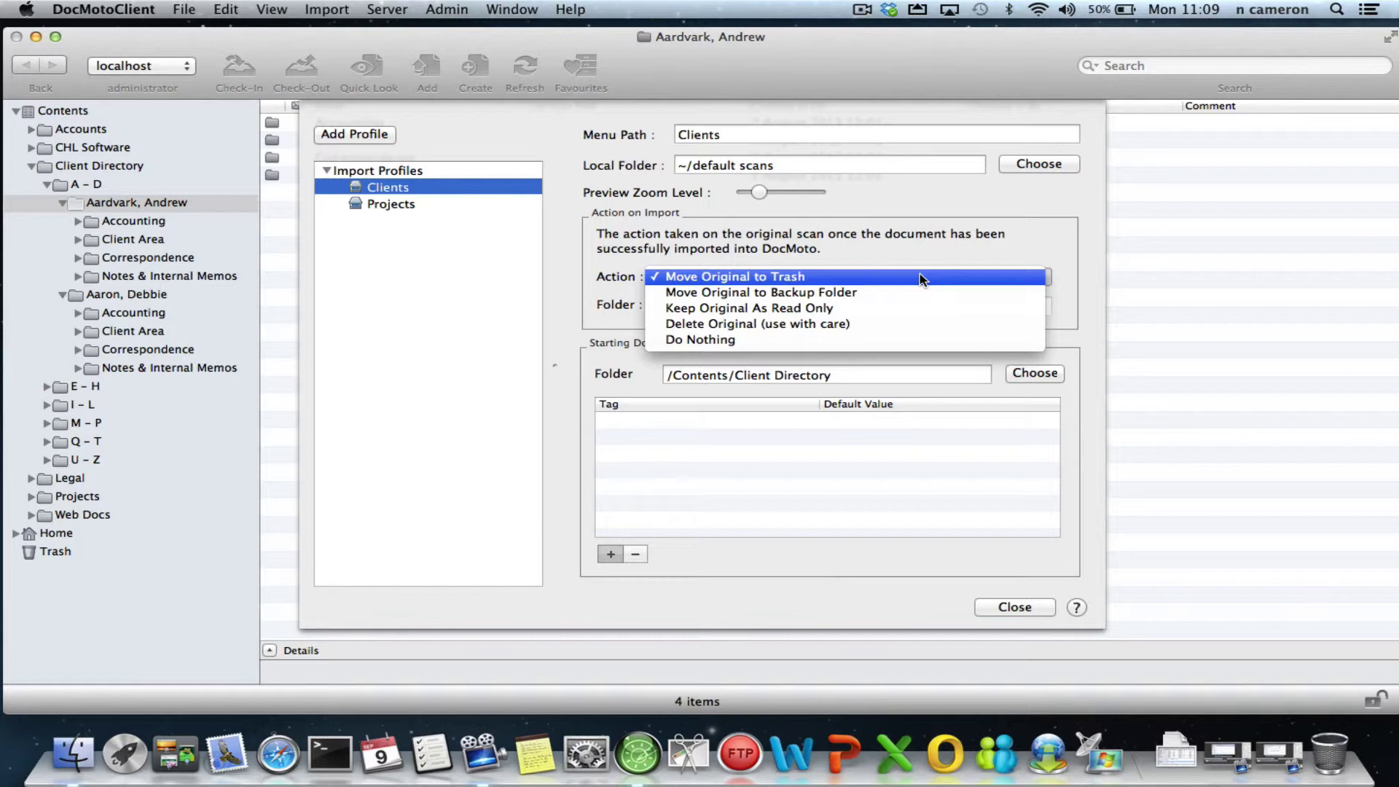
left_click(919, 277)
left_click(1031, 607)
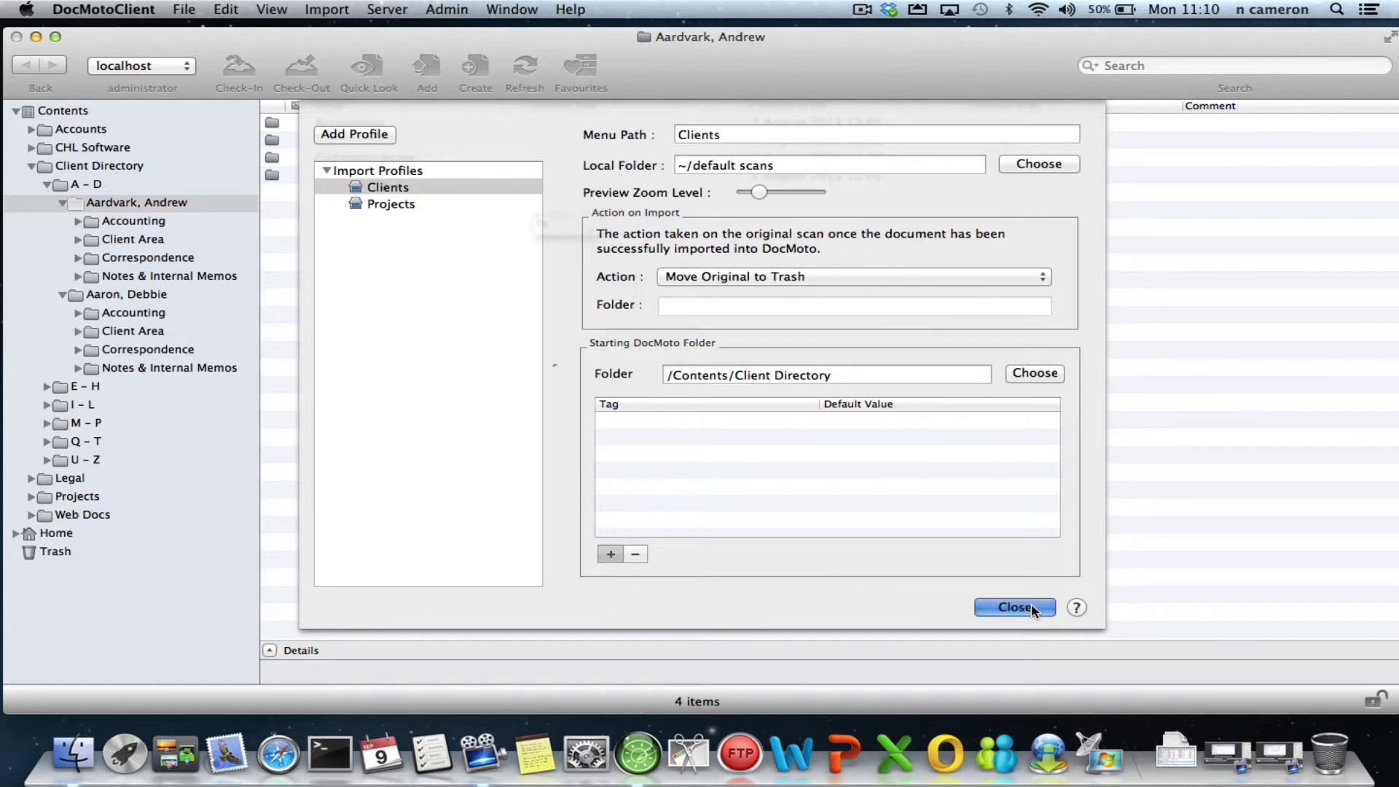
left_click(715, 266)
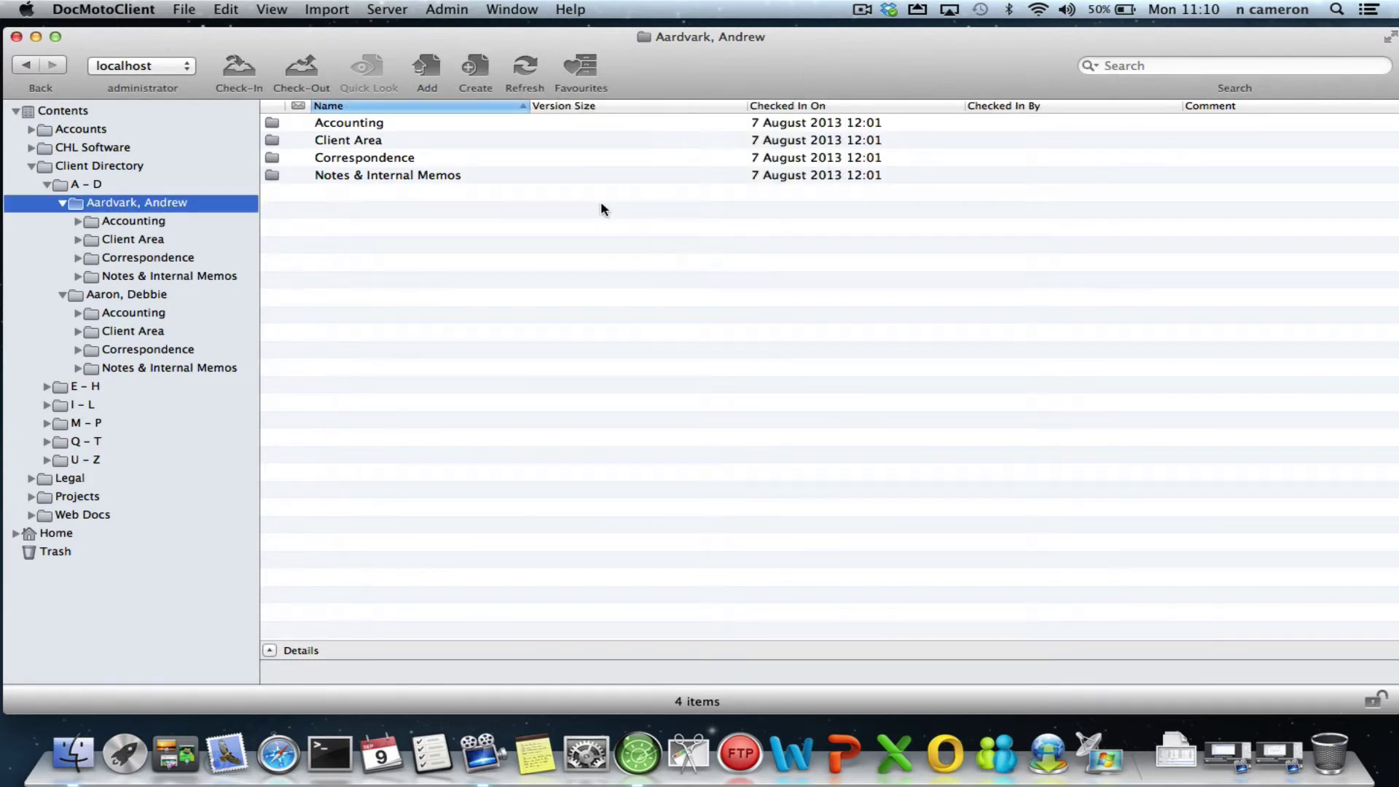
Run an import with the Clients profile and select scans A000015.pdf and A000016.pdf
left_click(346, 10)
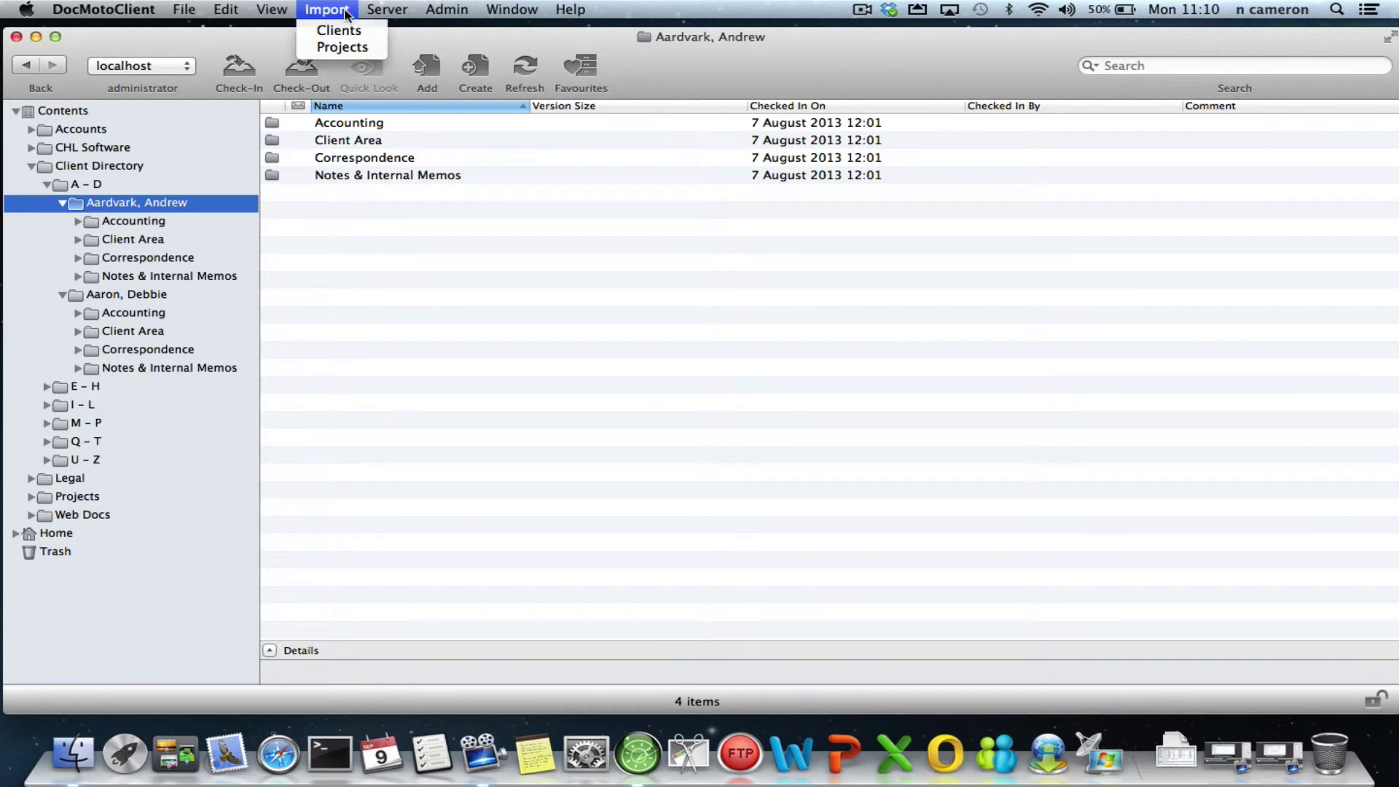
left_click(375, 31)
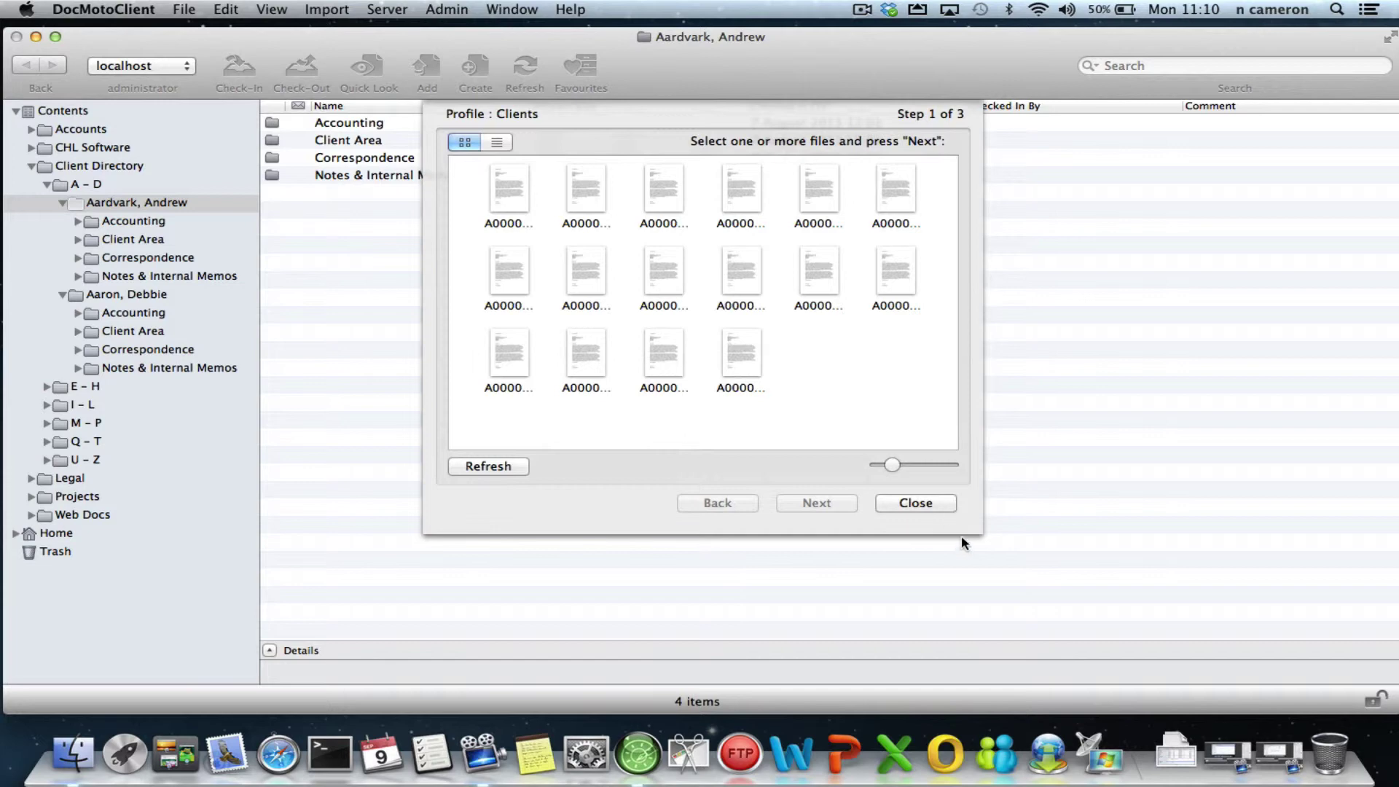
left_click_drag(979, 535, 1043, 550)
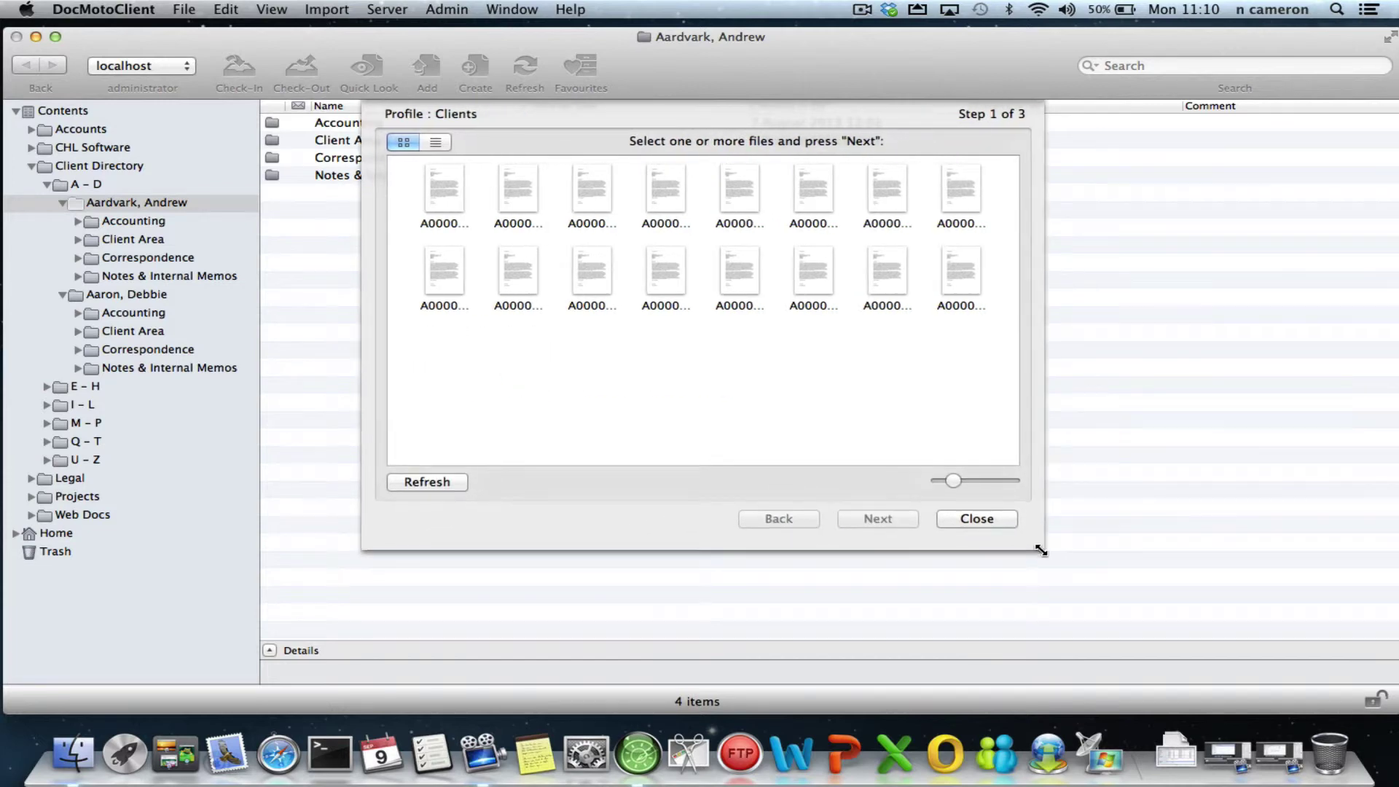
left_click(968, 480)
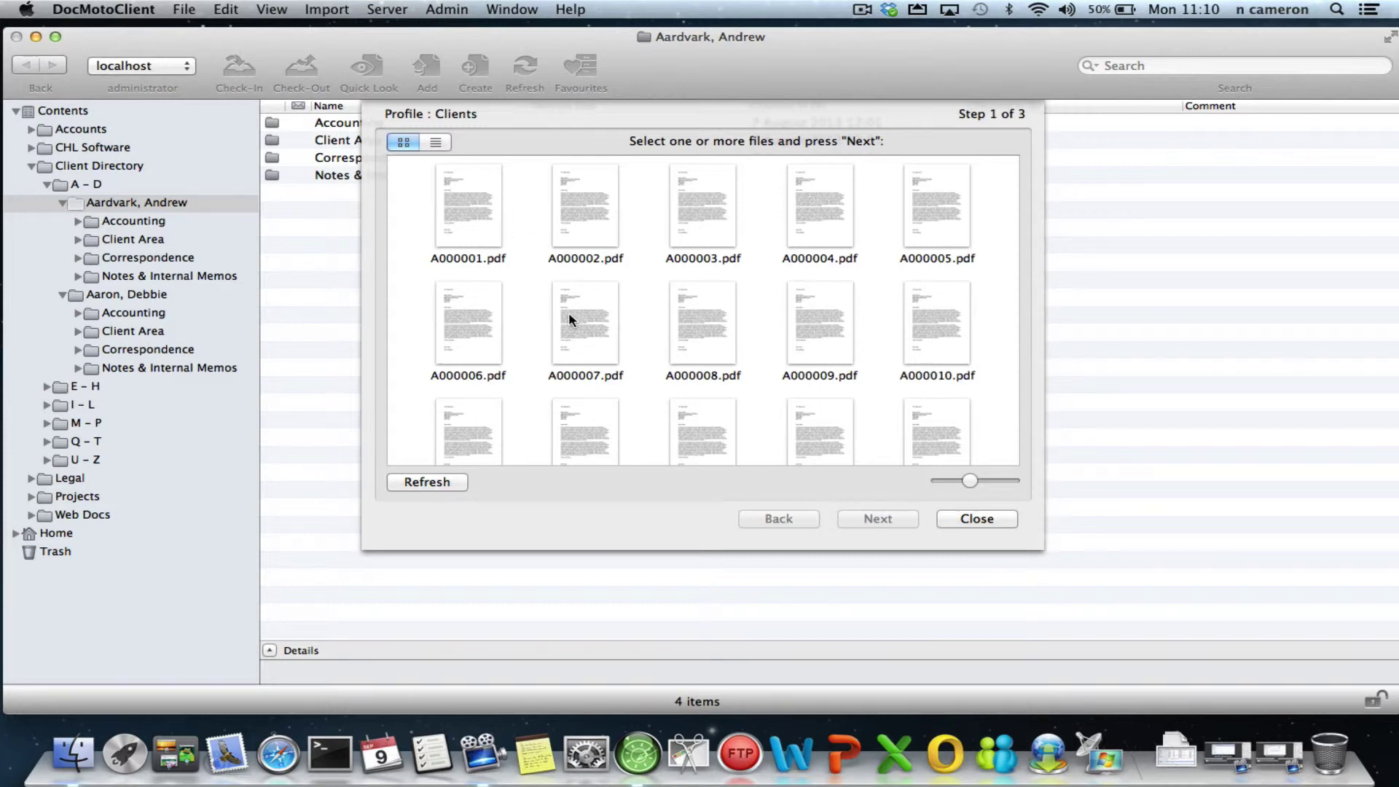
scroll(568, 313, "down", 5)
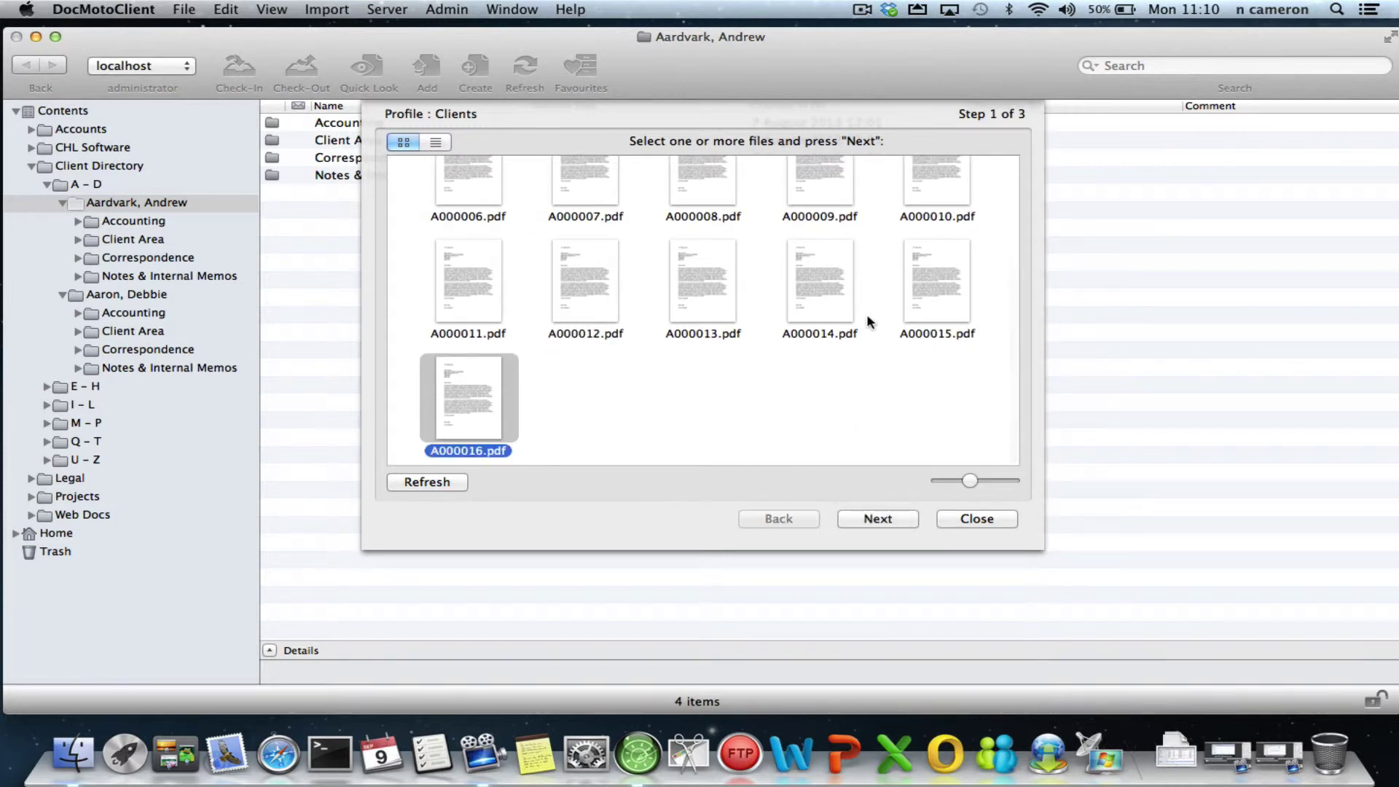
left_click(924, 284, "super")
Pick A – D, the first client, then its Accounting folder as destination and go to Step 3
left_click(876, 521)
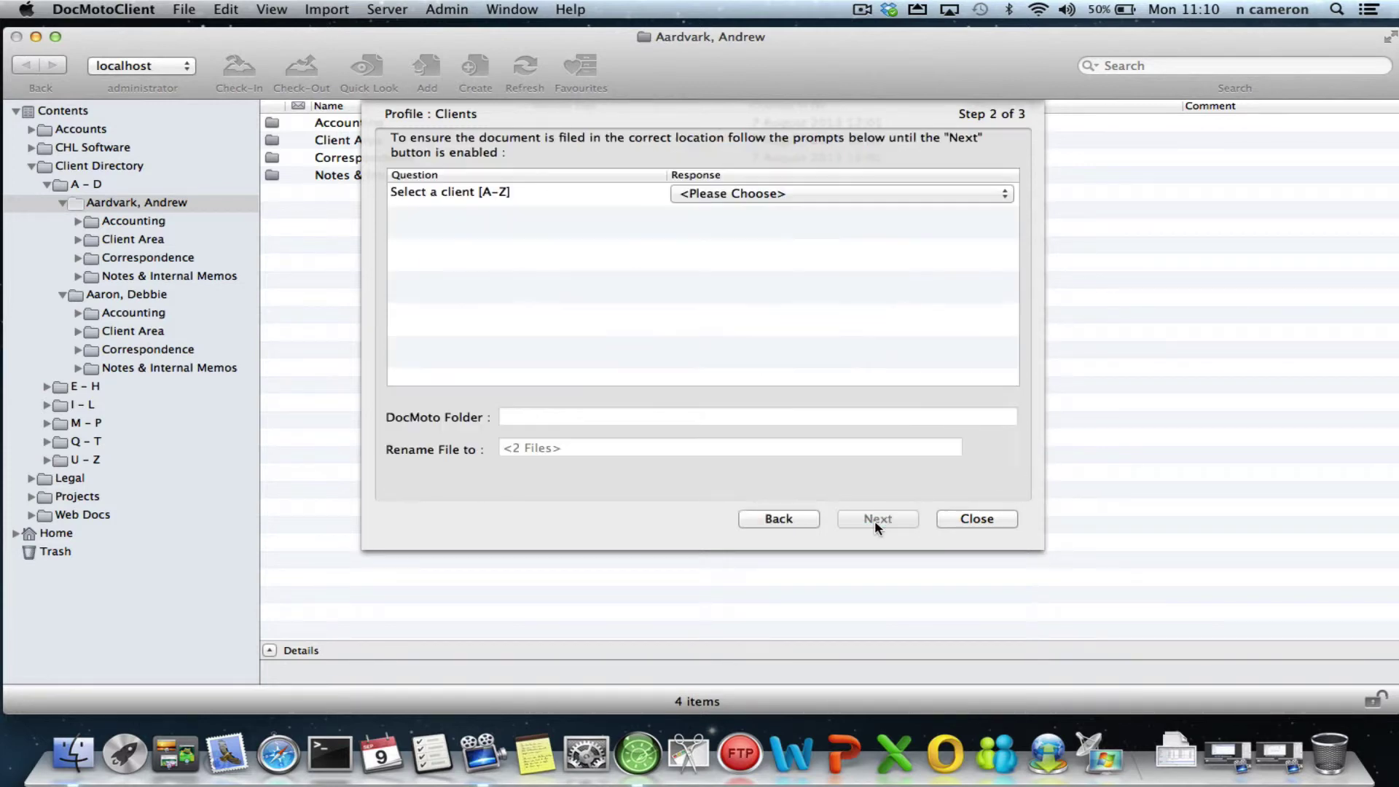
left_click(775, 194)
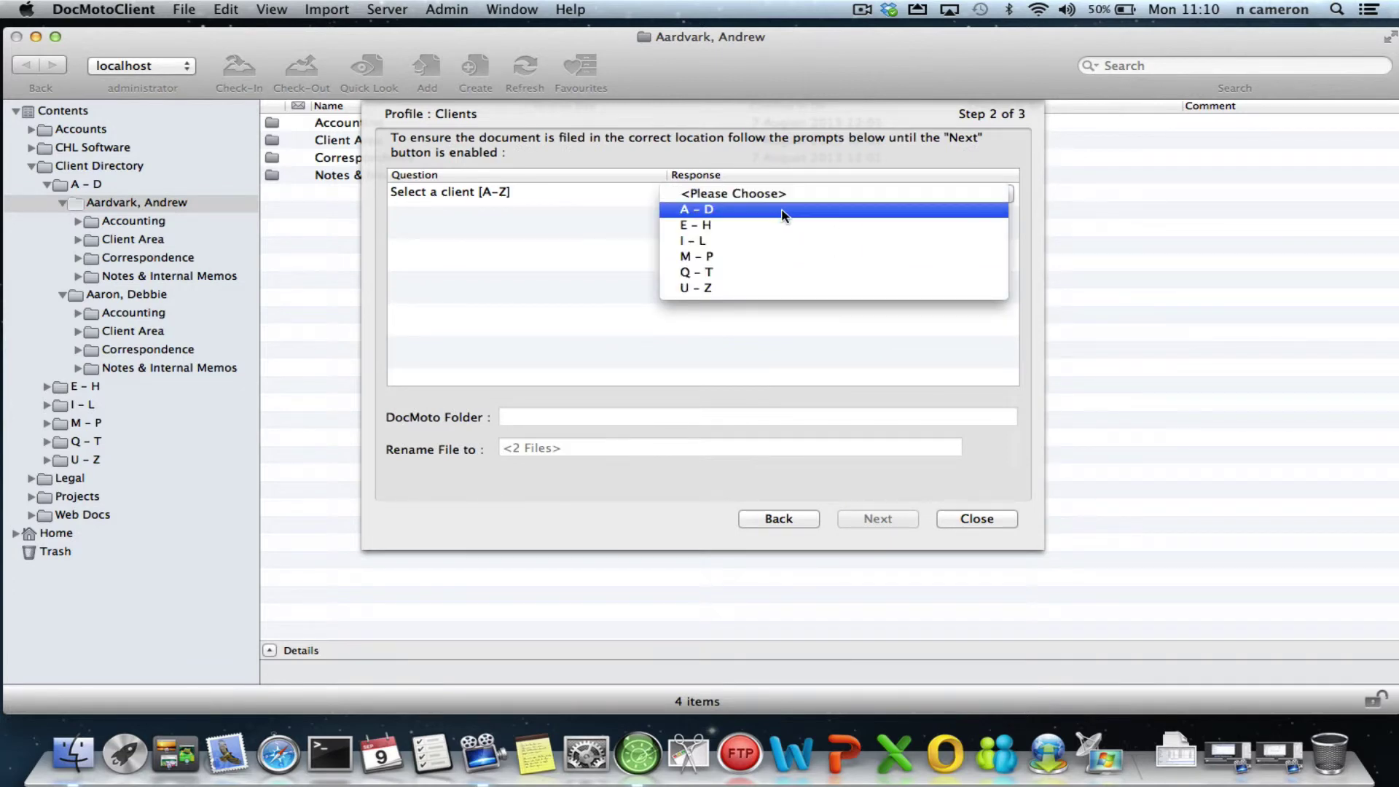
left_click(781, 209)
left_click(773, 218)
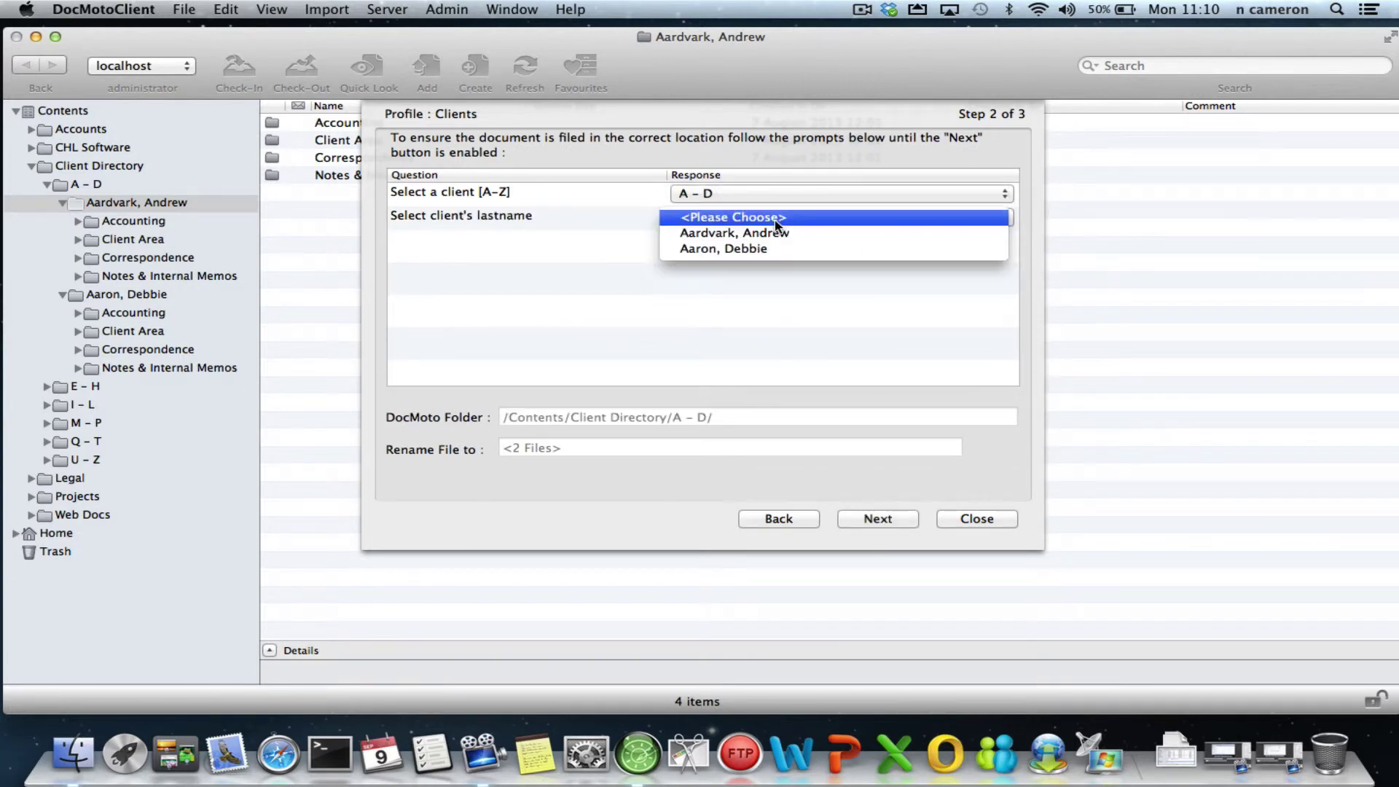
left_click(794, 231)
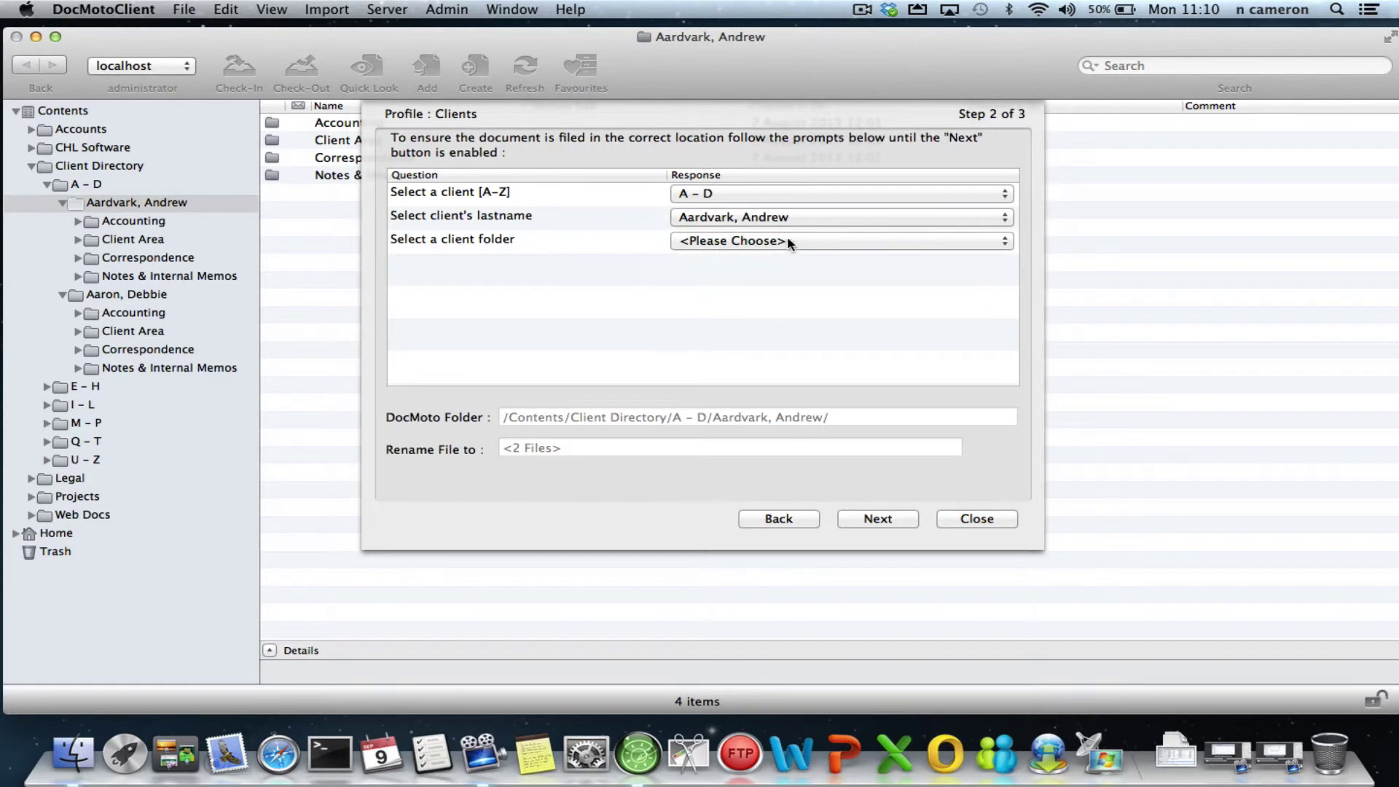
left_click(778, 245)
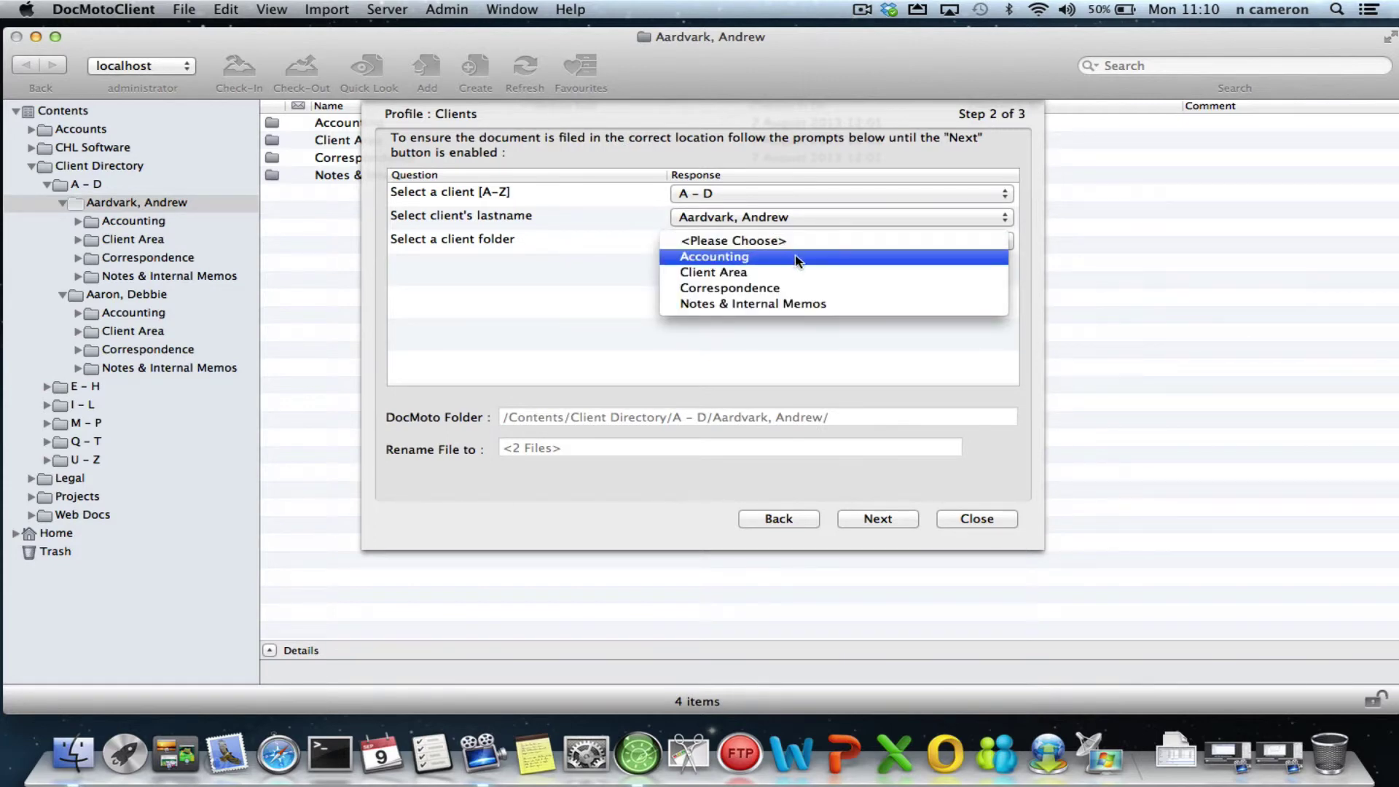
left_click(796, 257)
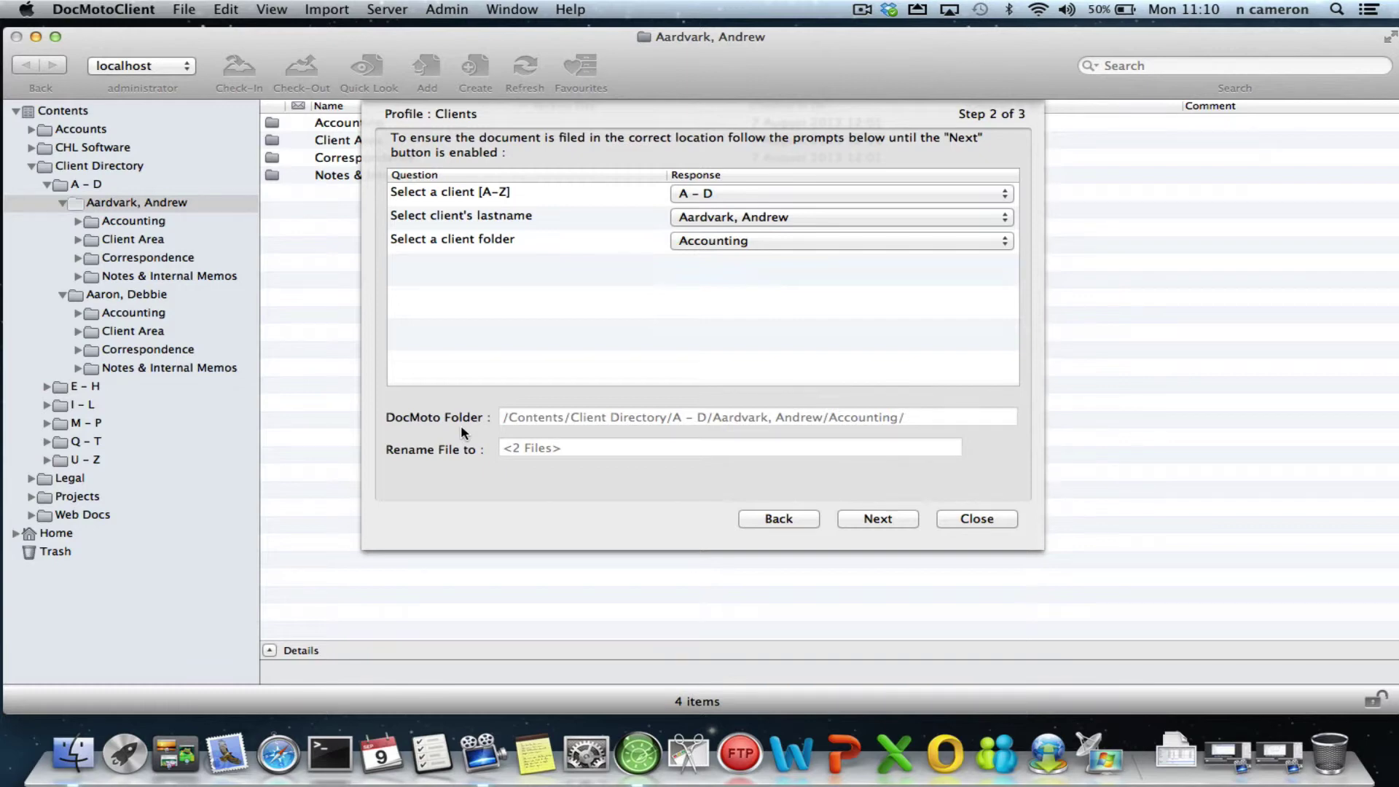
left_click(901, 519)
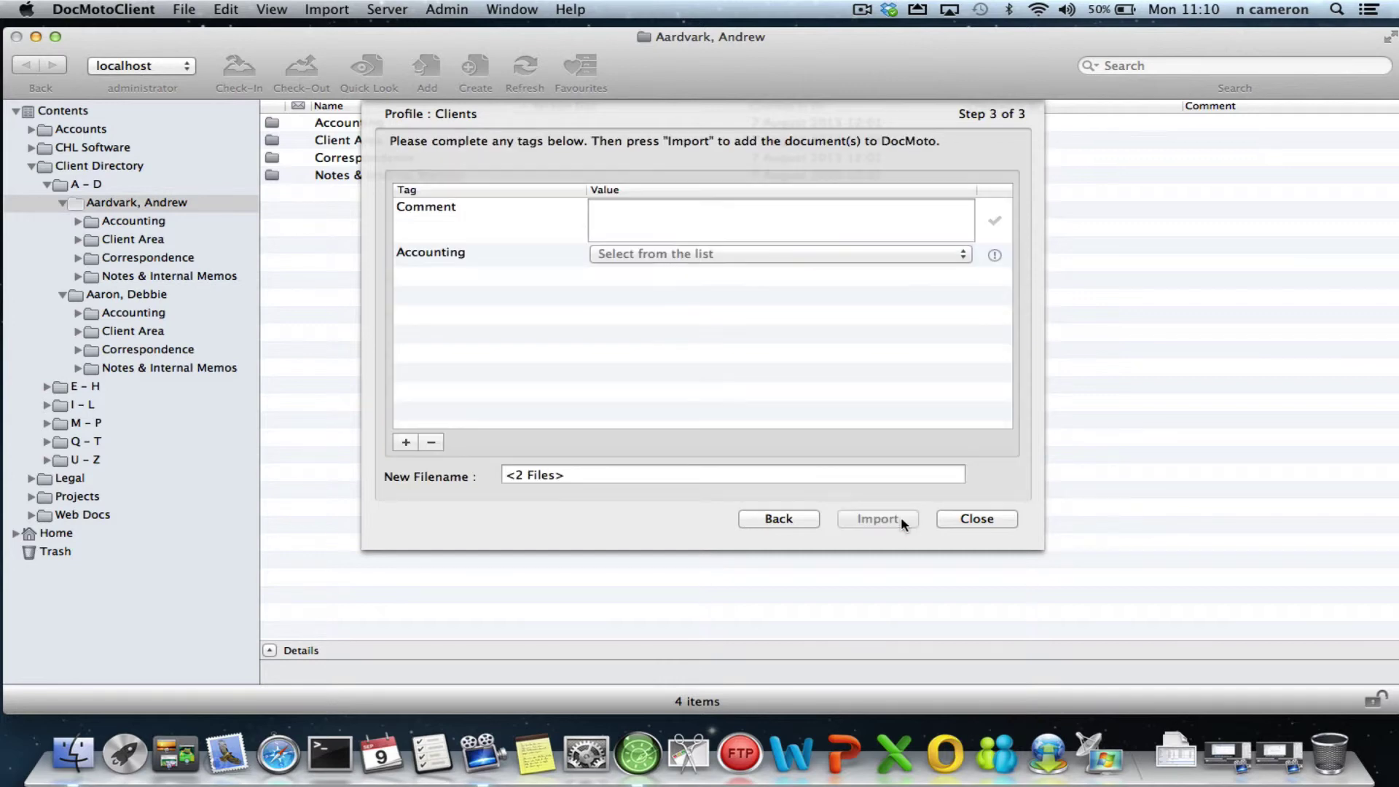
Set the Accounting tag to Supplier Invoices, import both scans, and close the wizard
left_click(855, 254)
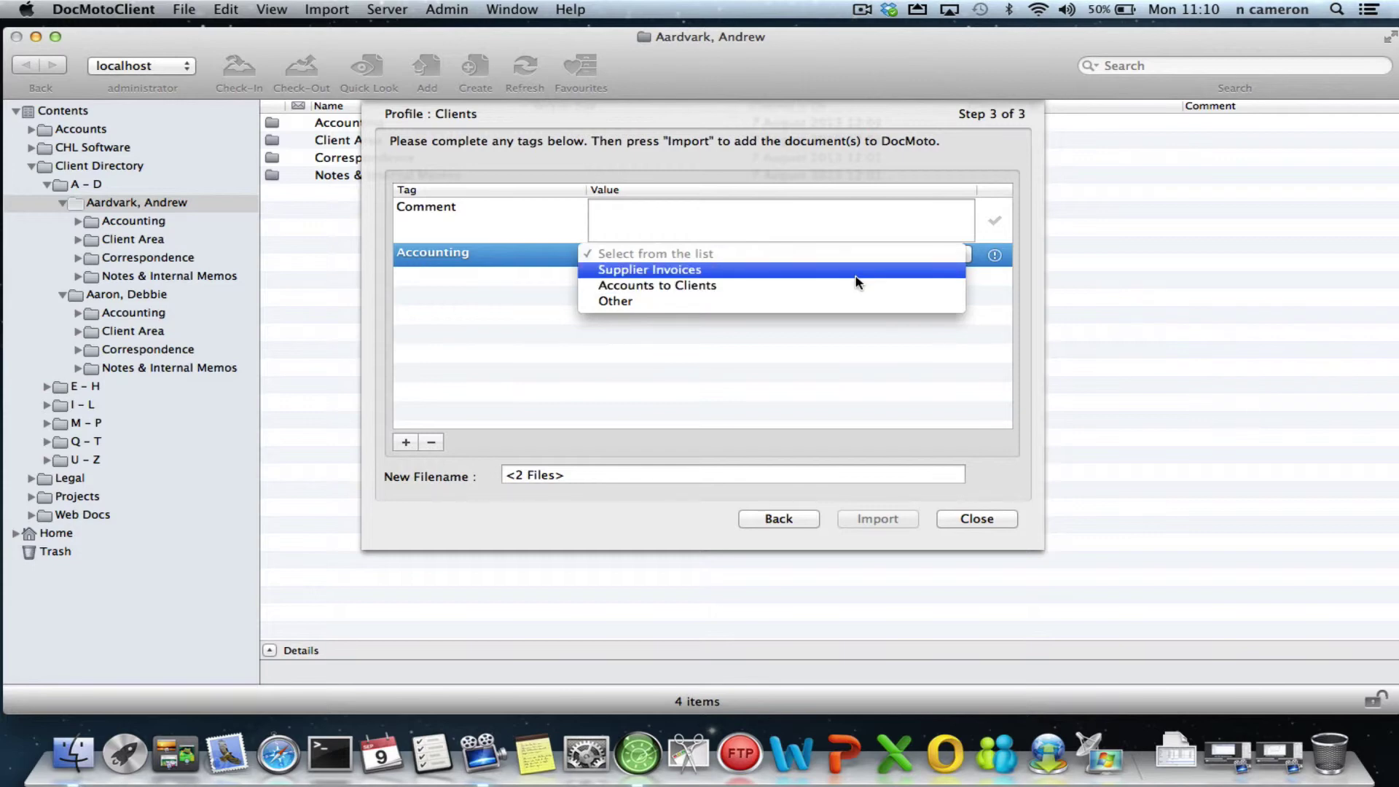
left_click(858, 270)
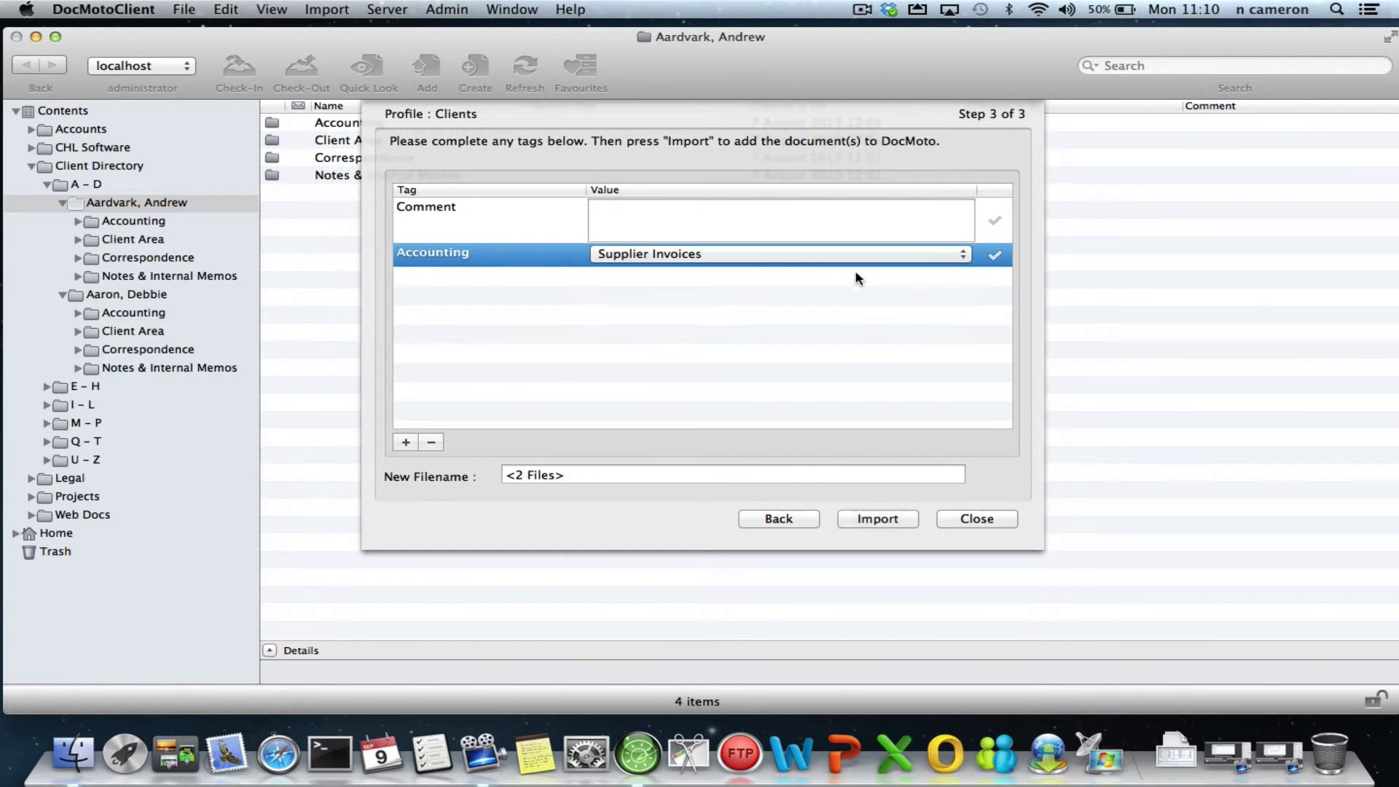
left_click(885, 521)
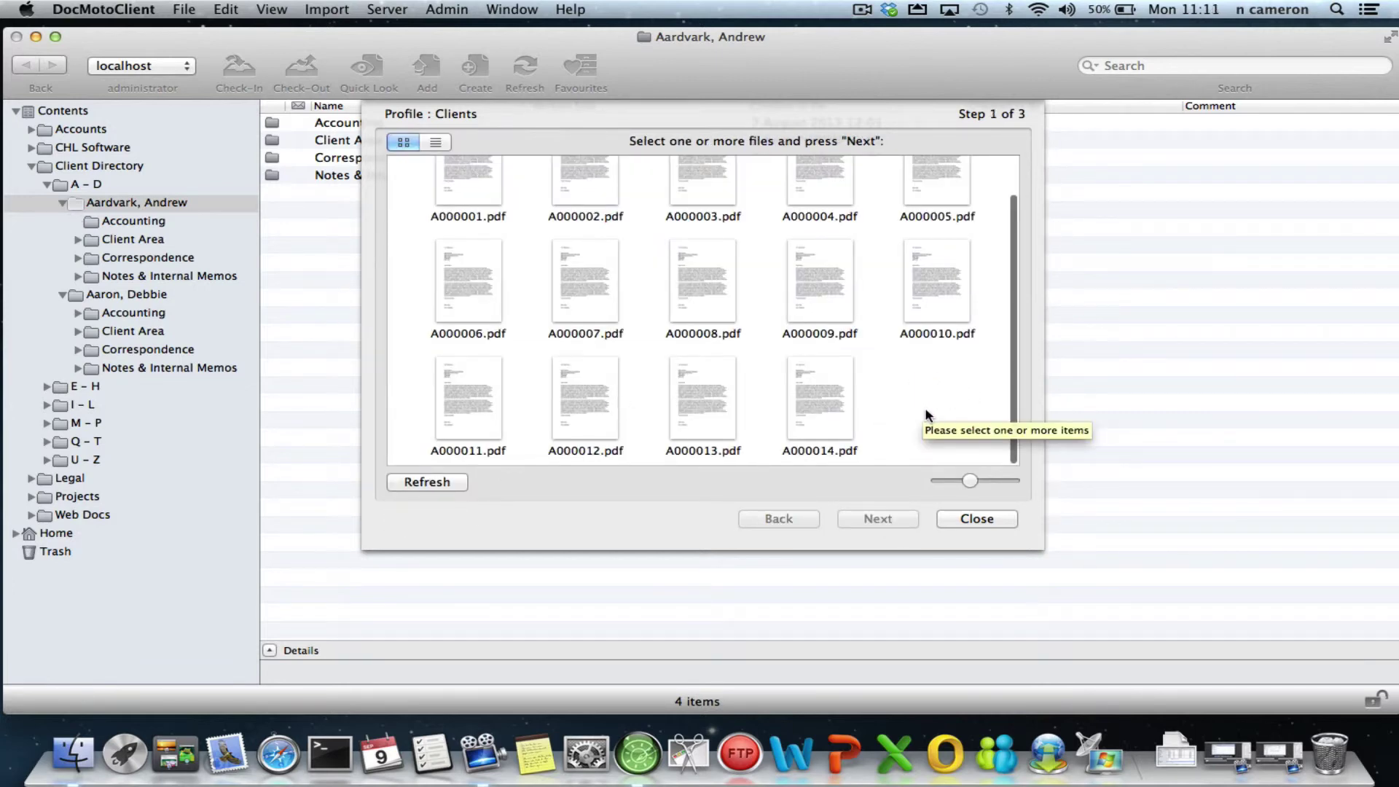
left_click(982, 523)
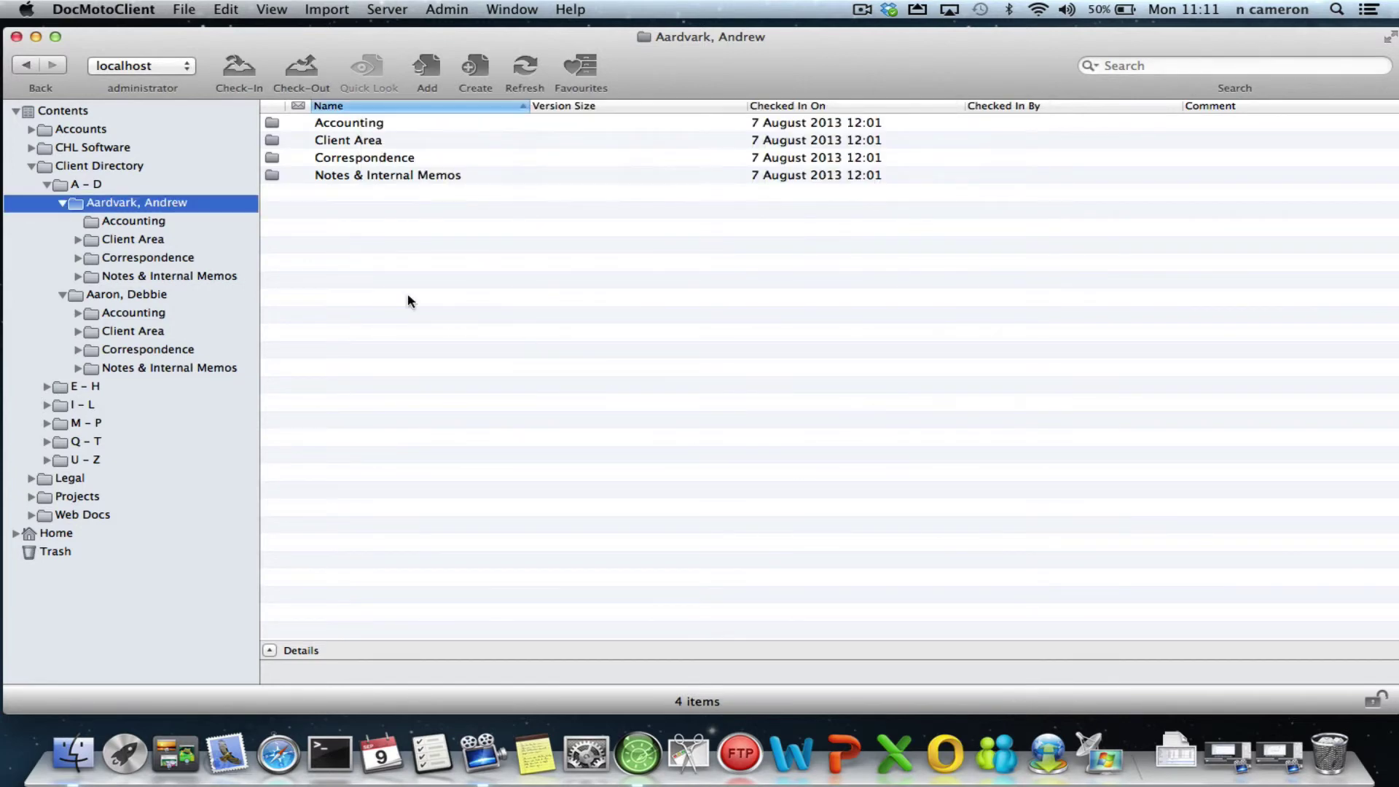
Create a new client folder in A – D named with the client's name, using the New Client template
left_click(123, 189)
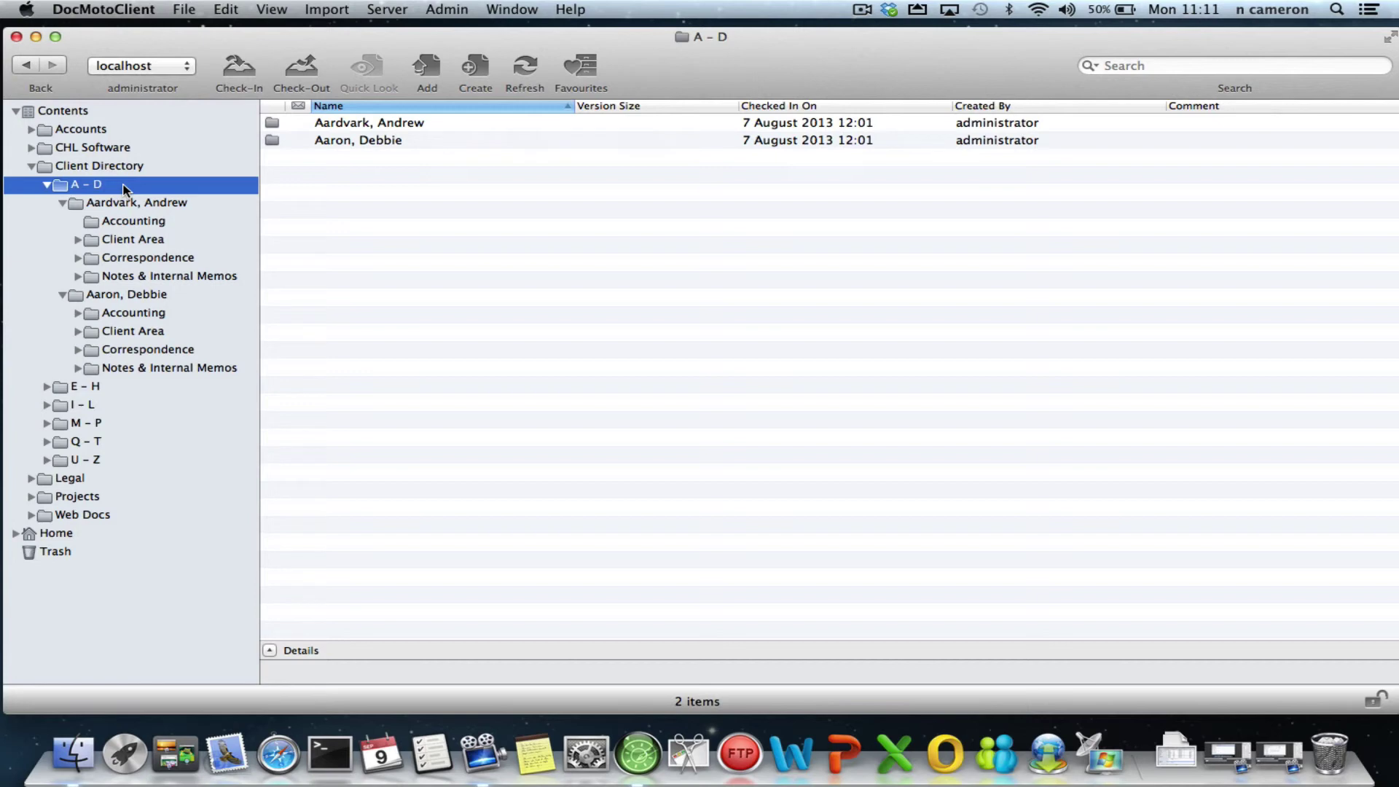
right_click(124, 188)
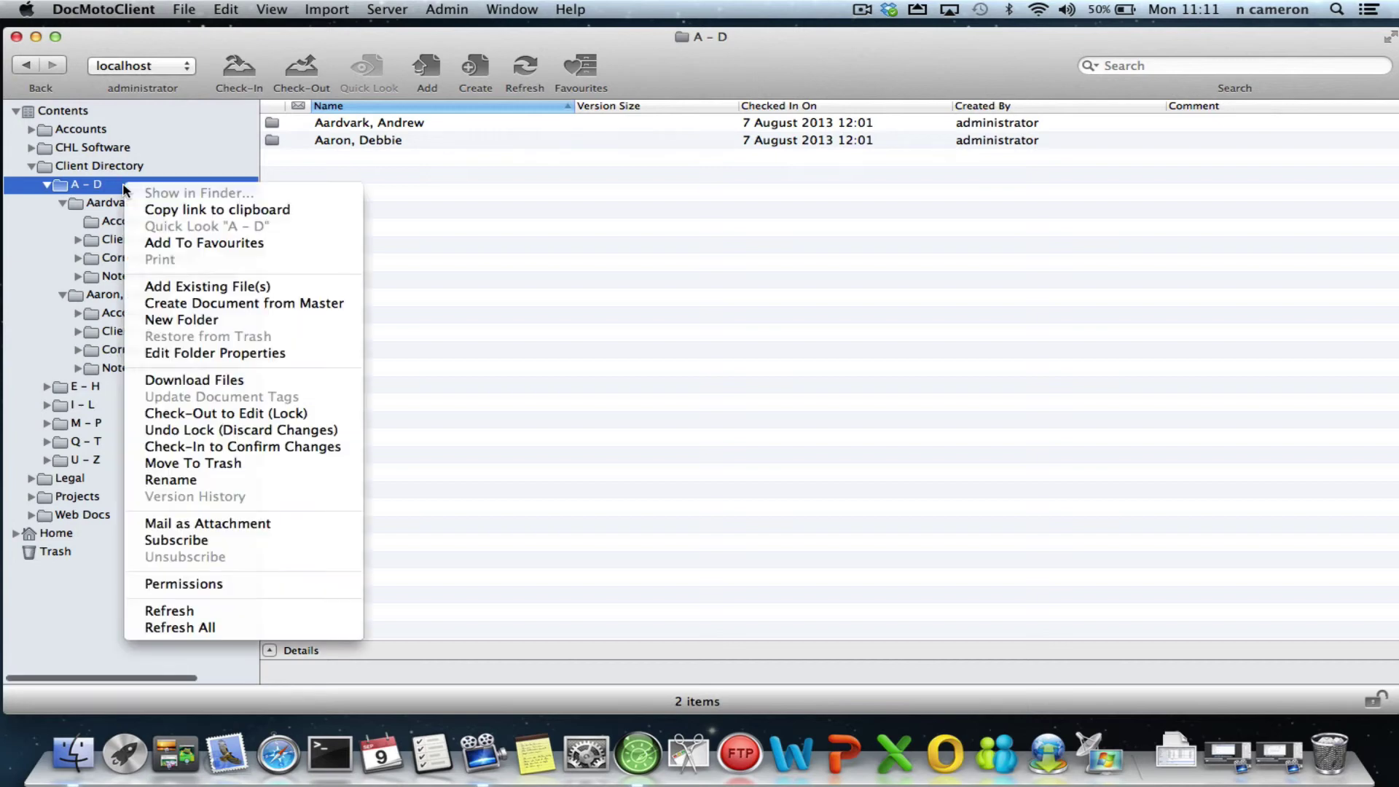
left_click(232, 325)
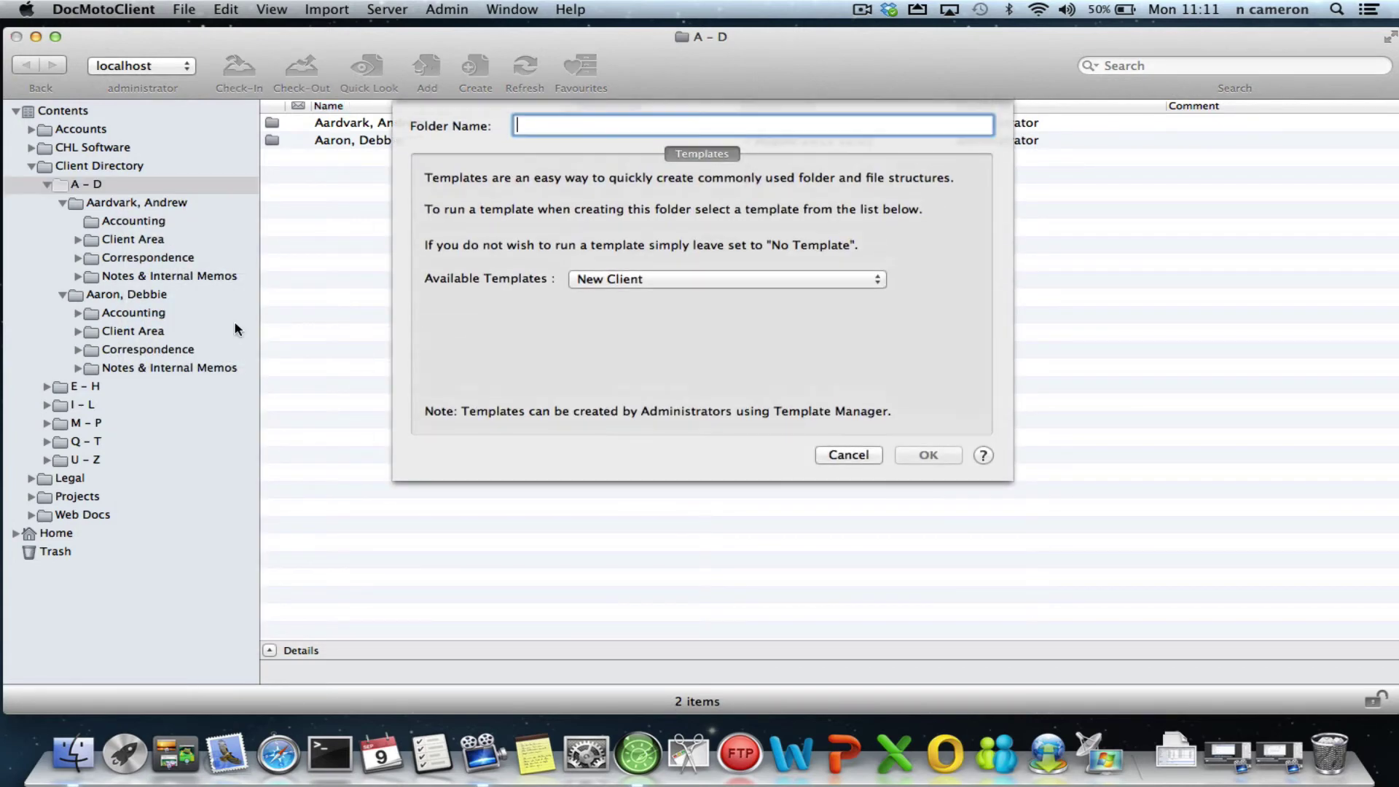
type("Add")
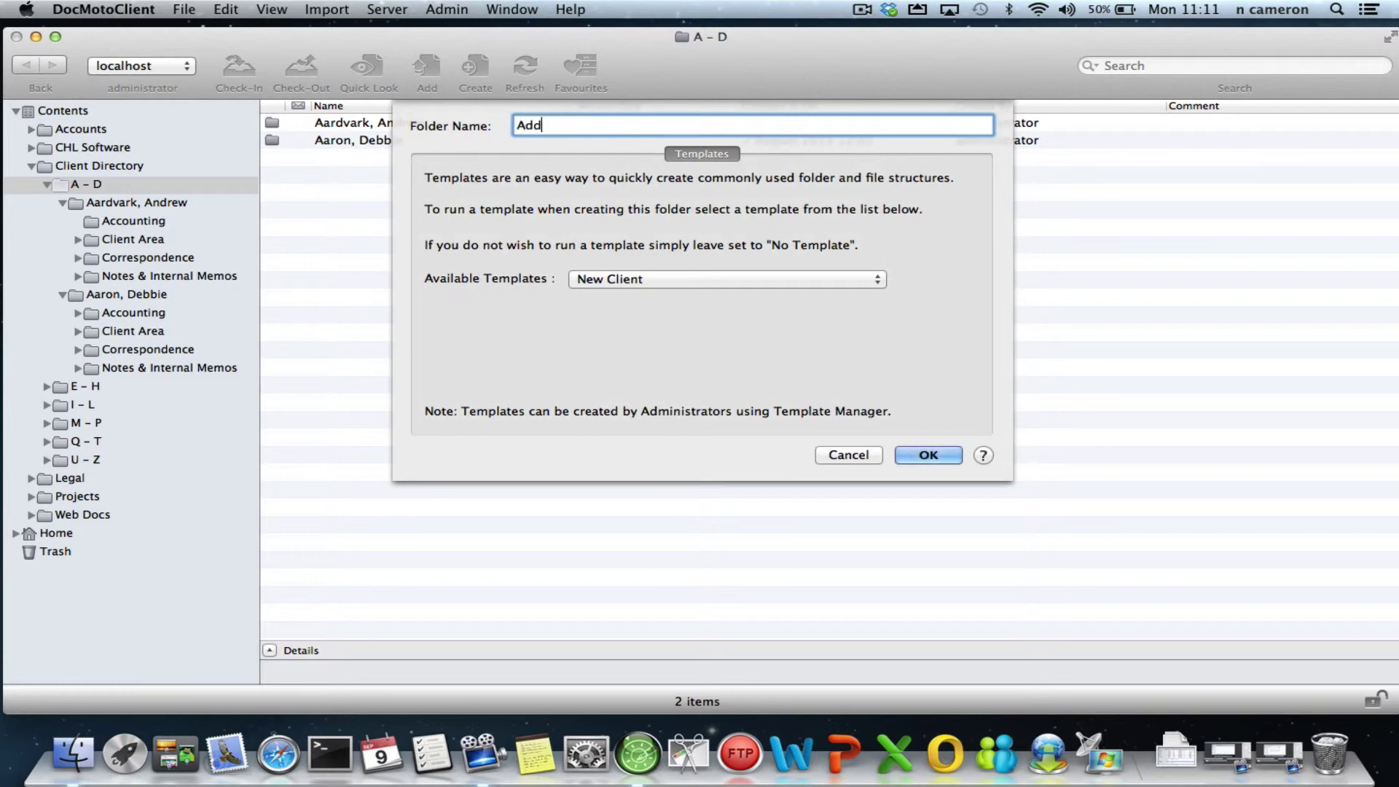
type("s, ")
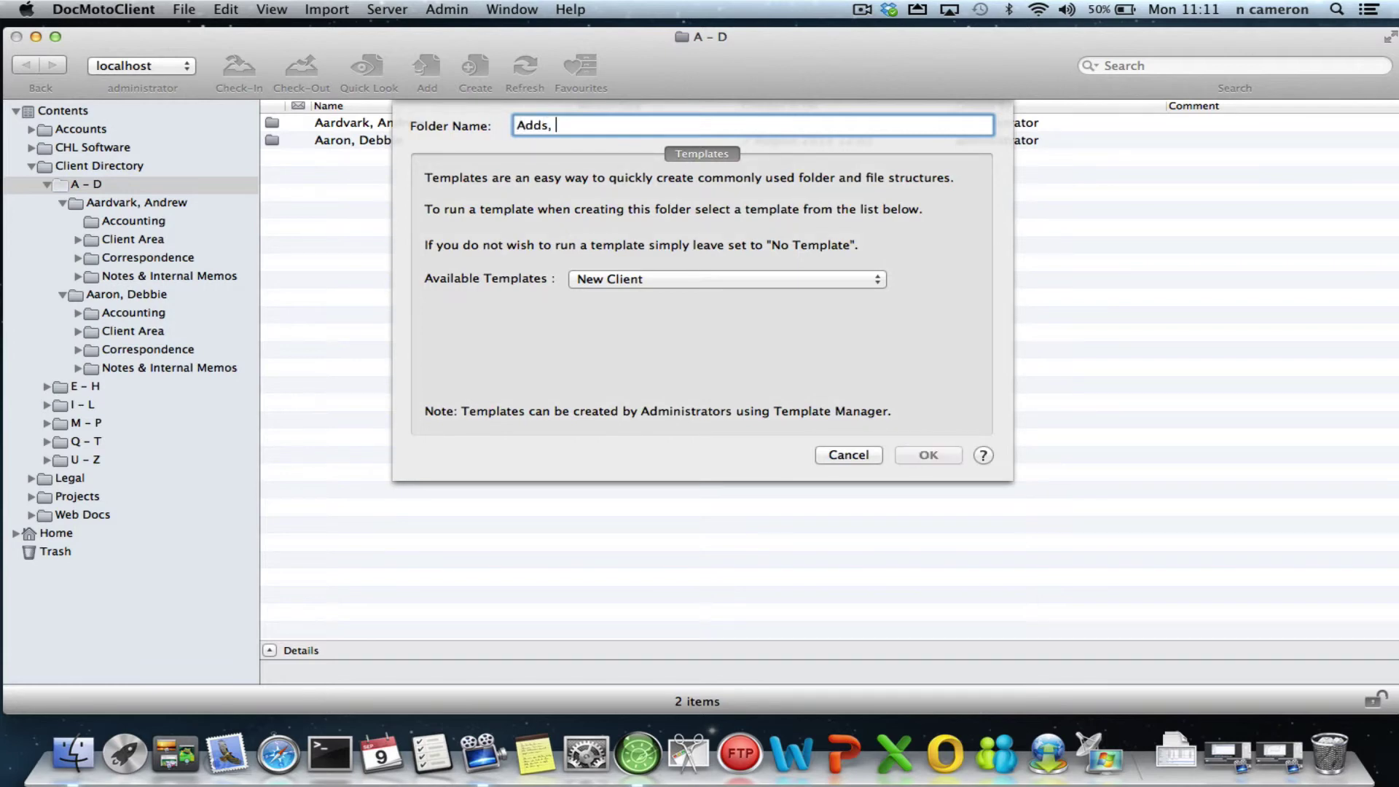
type("Bob")
left_click(938, 455)
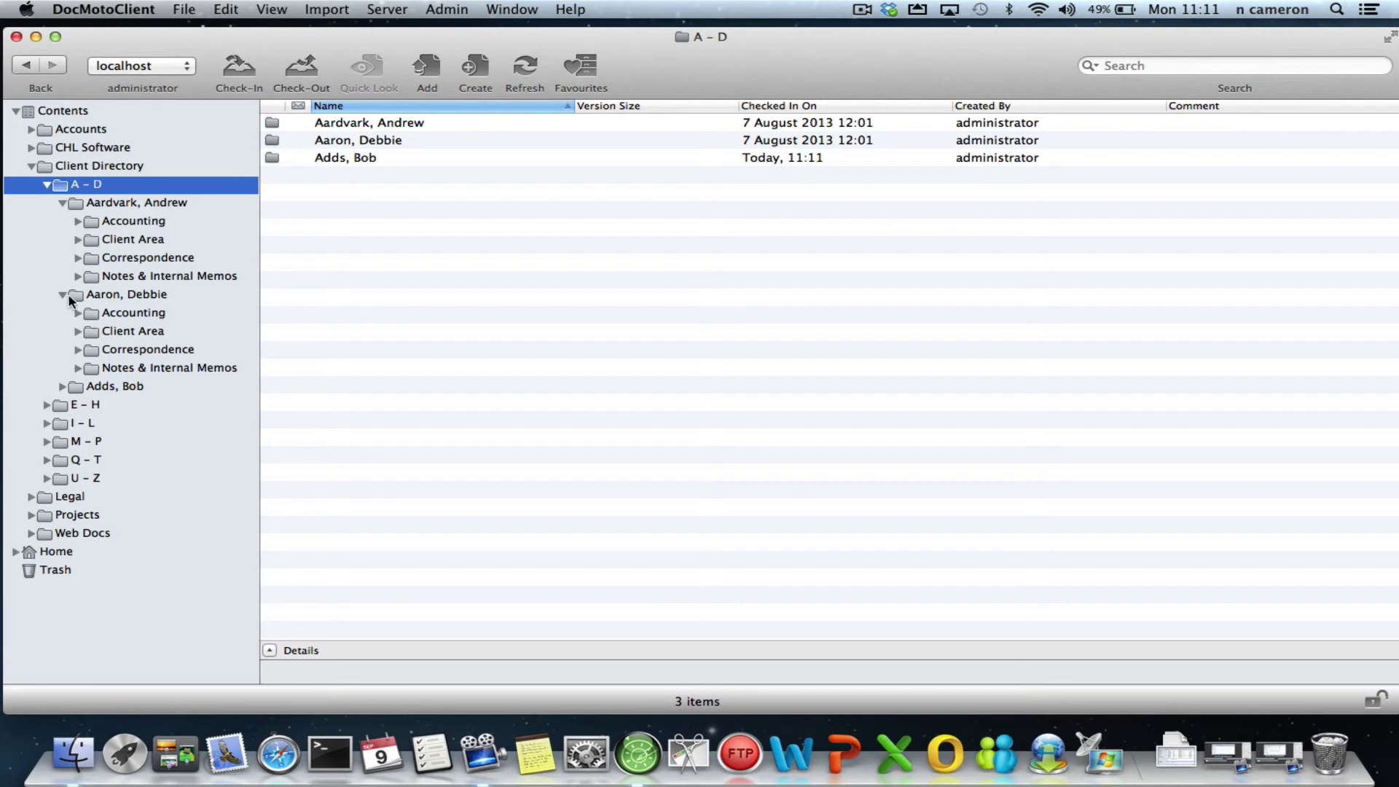
Collapse the first client's folder and expand the new client folder to show its four subfolders
left_click(63, 203)
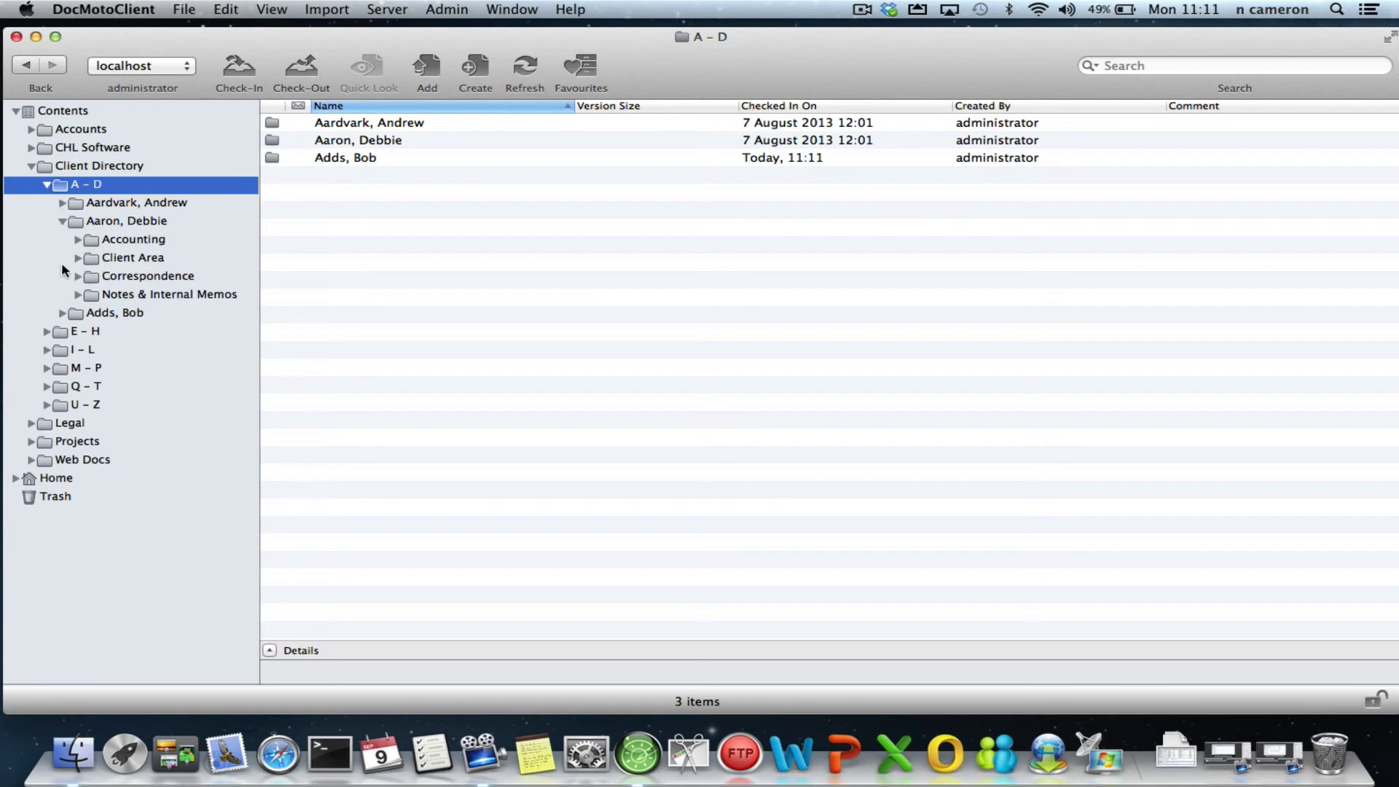
left_click(62, 313)
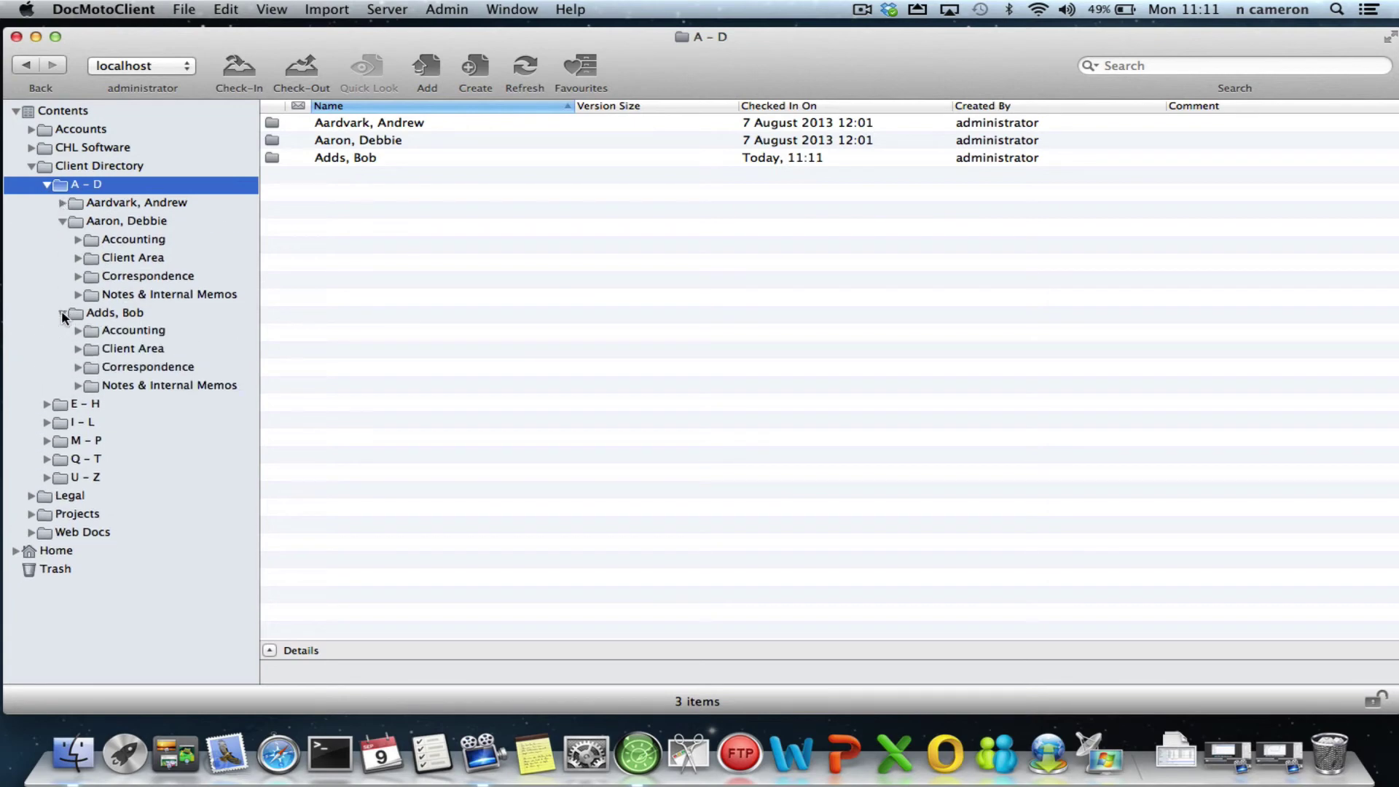
left_click(158, 311)
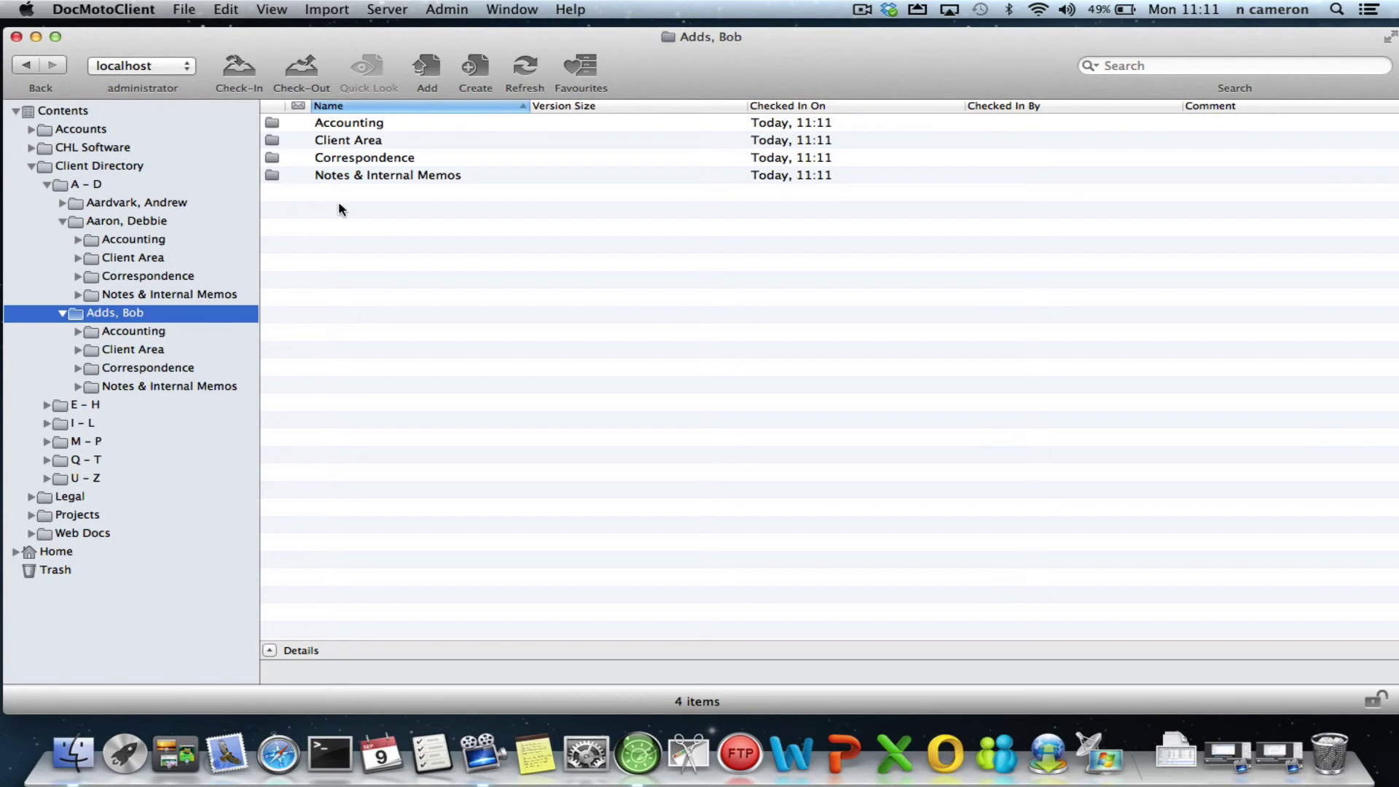
Start a Clients import with enlarged thumbnails and scans A000013 and A000014 selected
left_click(332, 10)
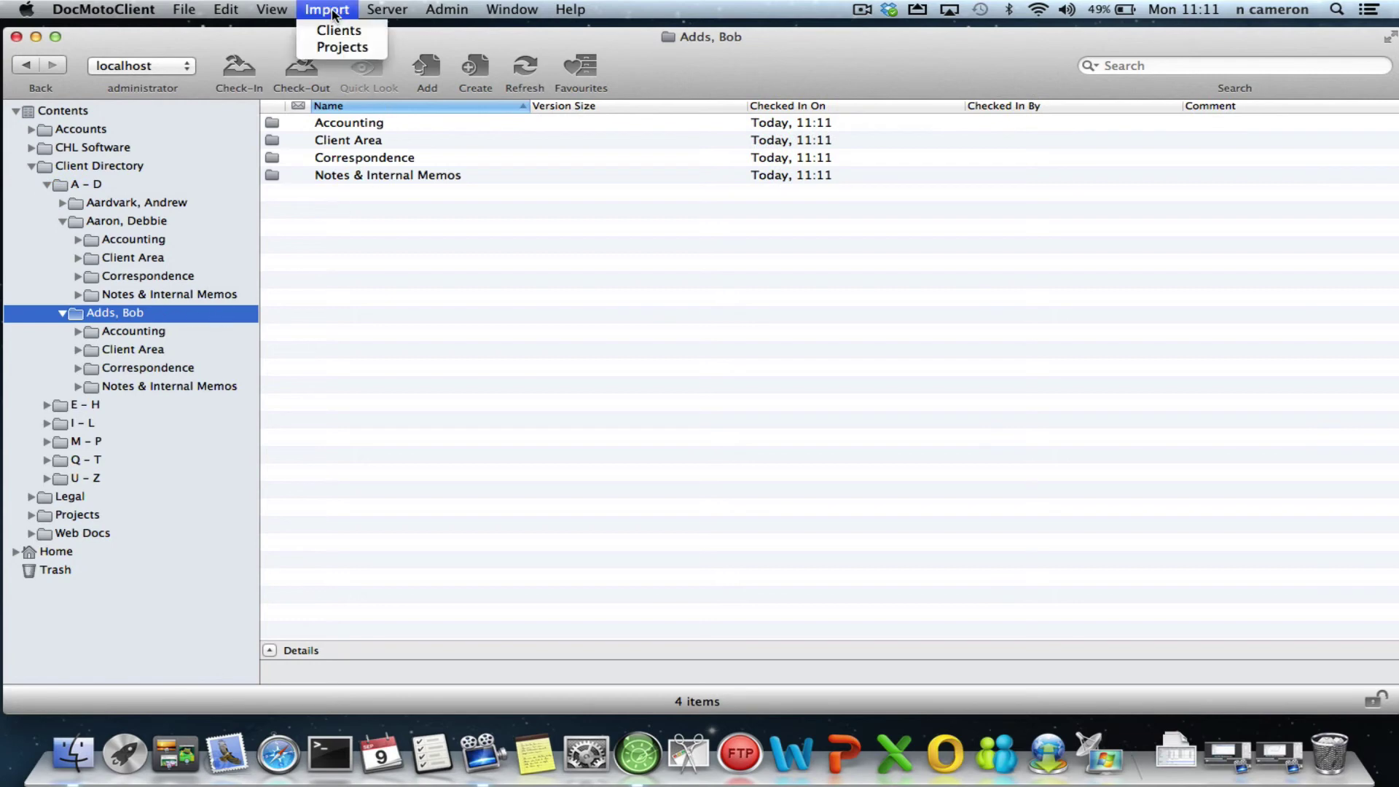
left_click(369, 35)
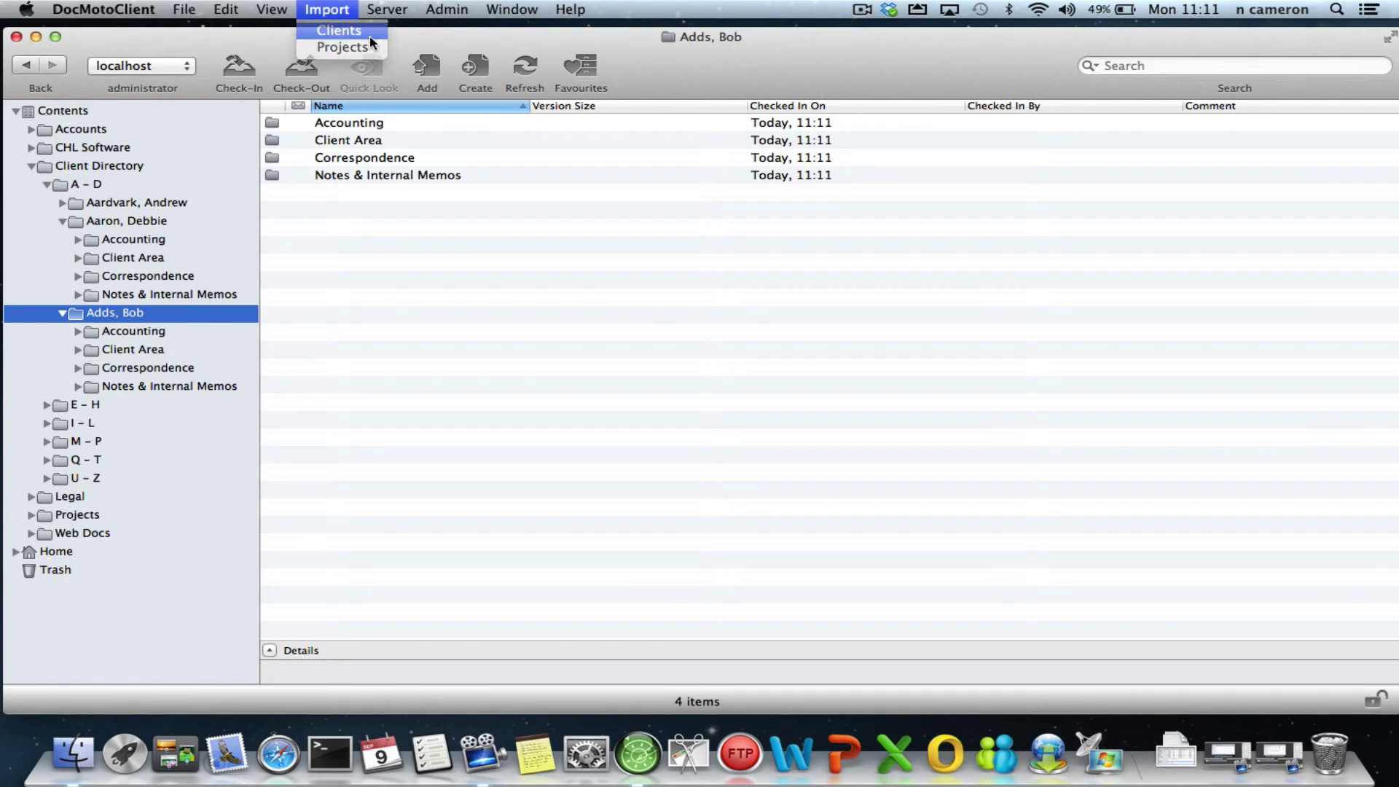
left_click_drag(952, 485, 962, 482)
left_click(565, 395)
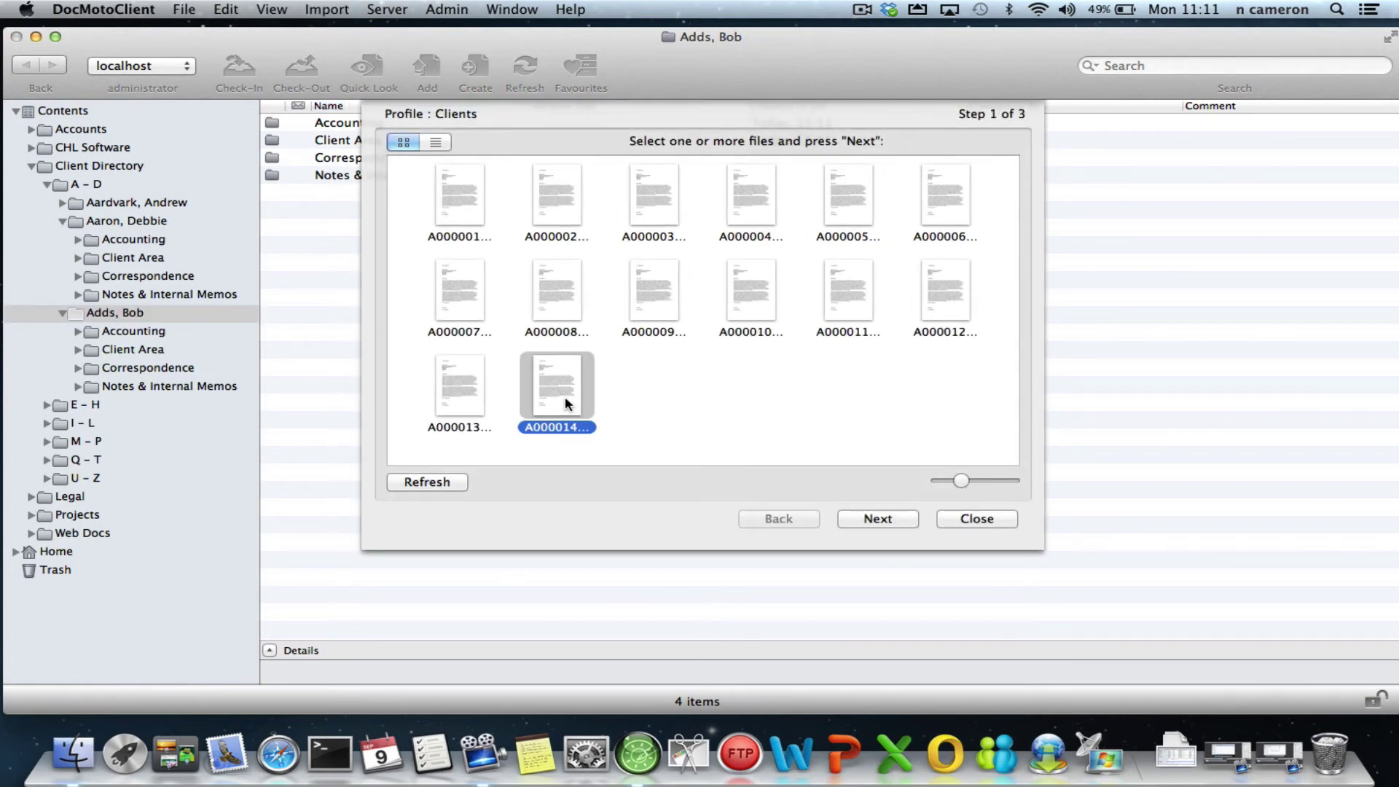
left_click(469, 394, "shift")
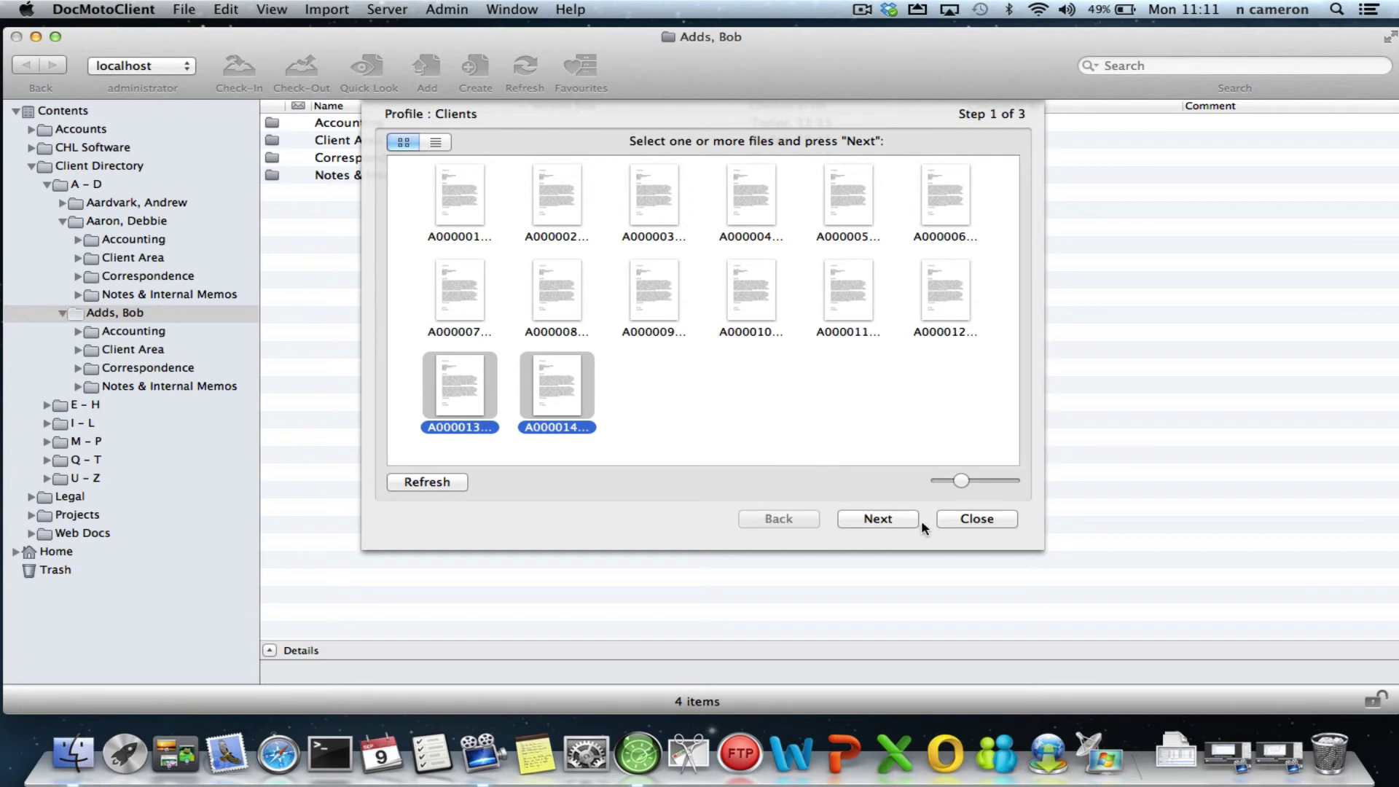
left_click(889, 517)
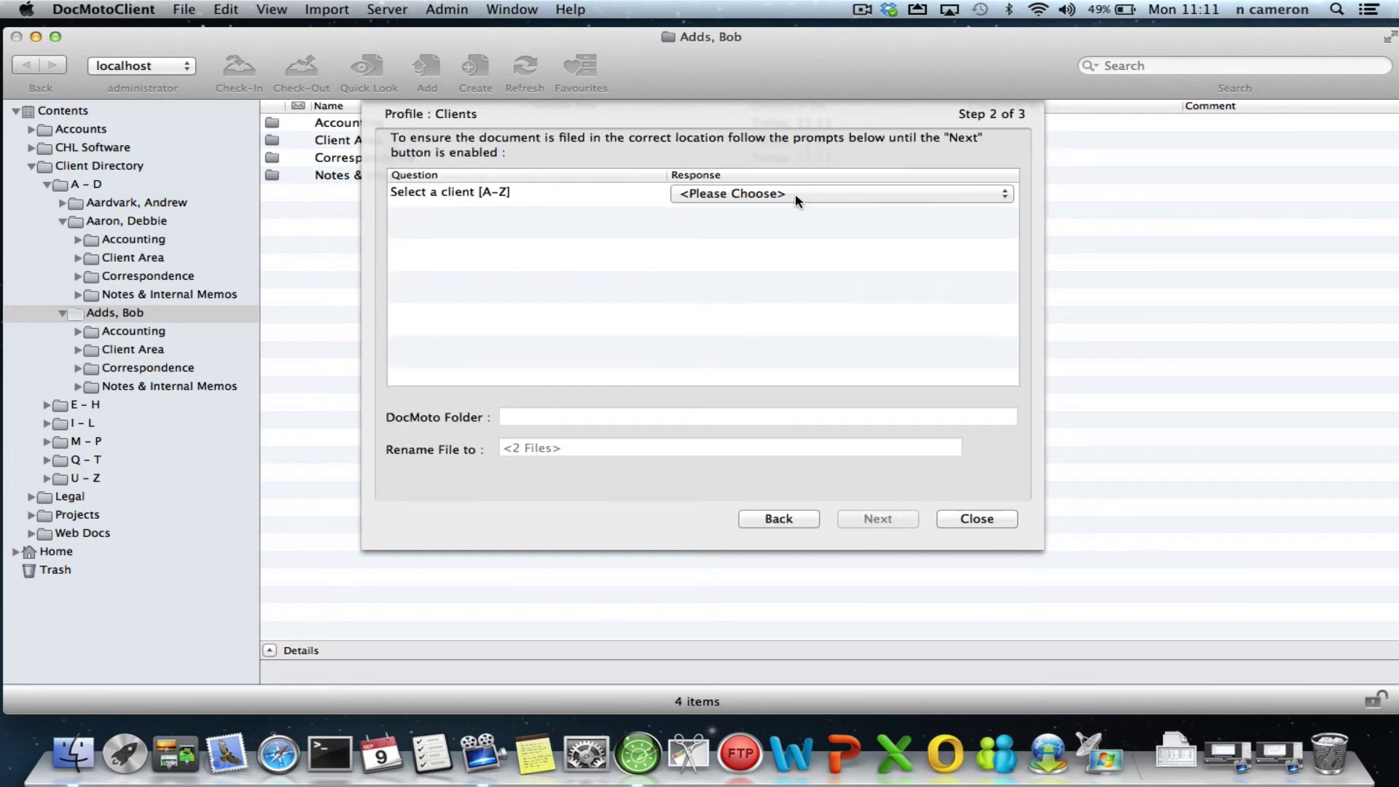
Set the client range to A – D and bring up the list of client names
left_click(796, 200)
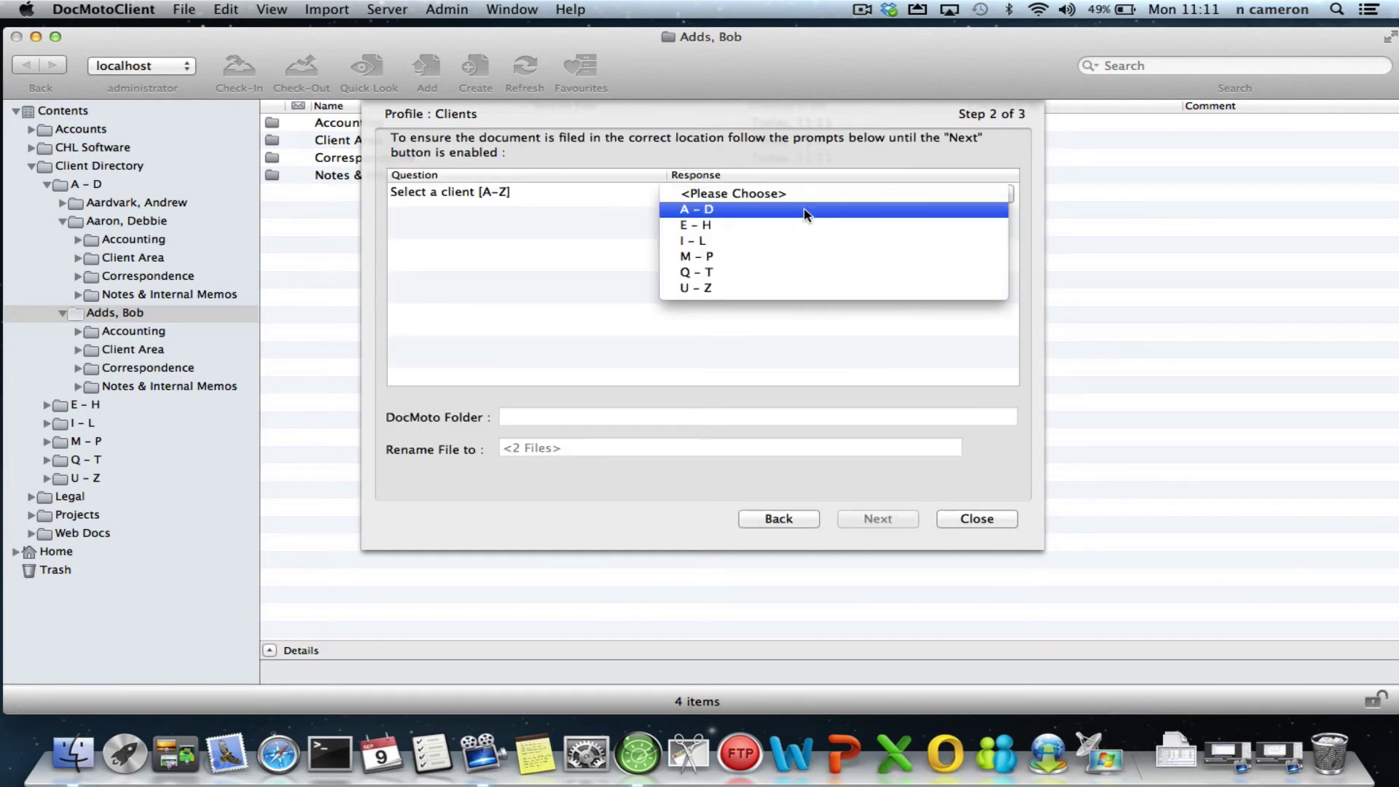
left_click(803, 208)
left_click(776, 217)
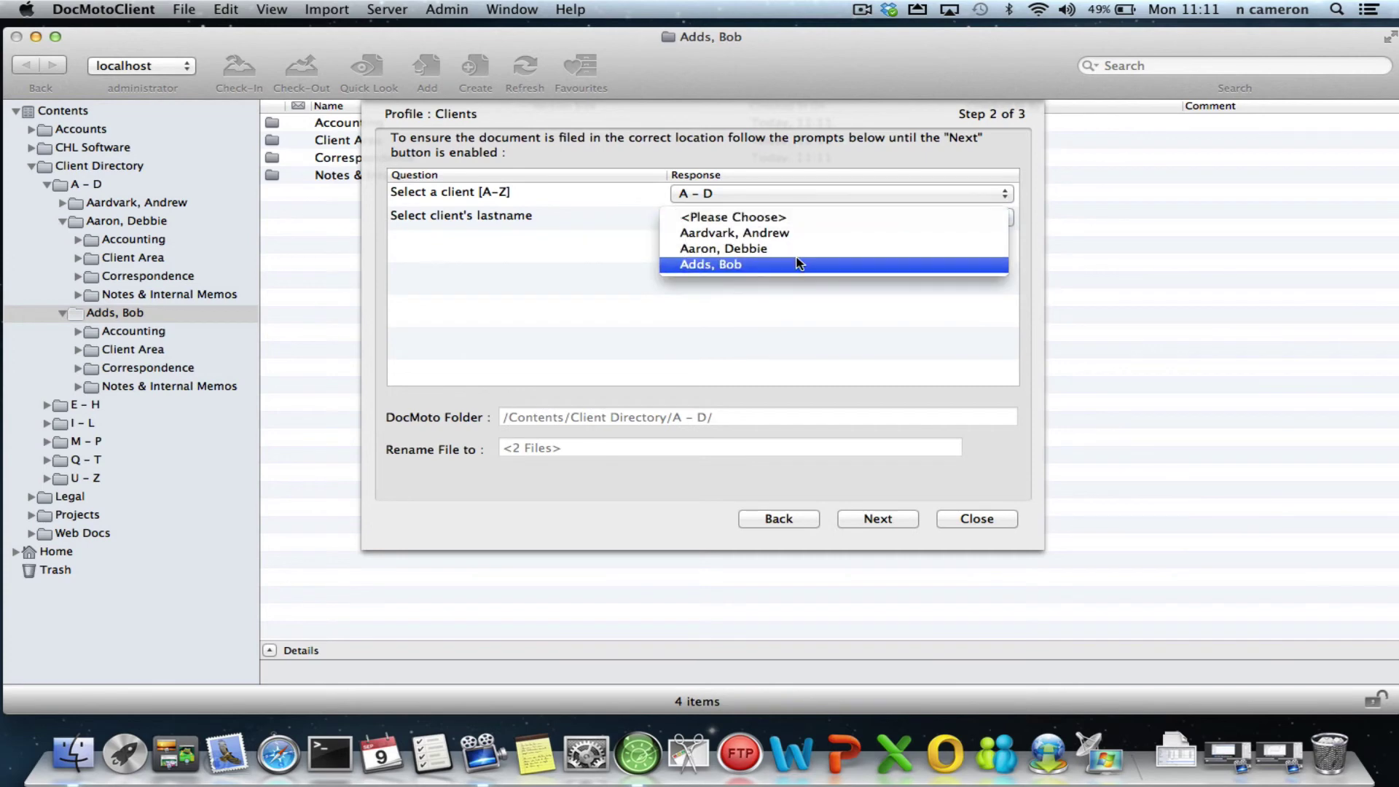